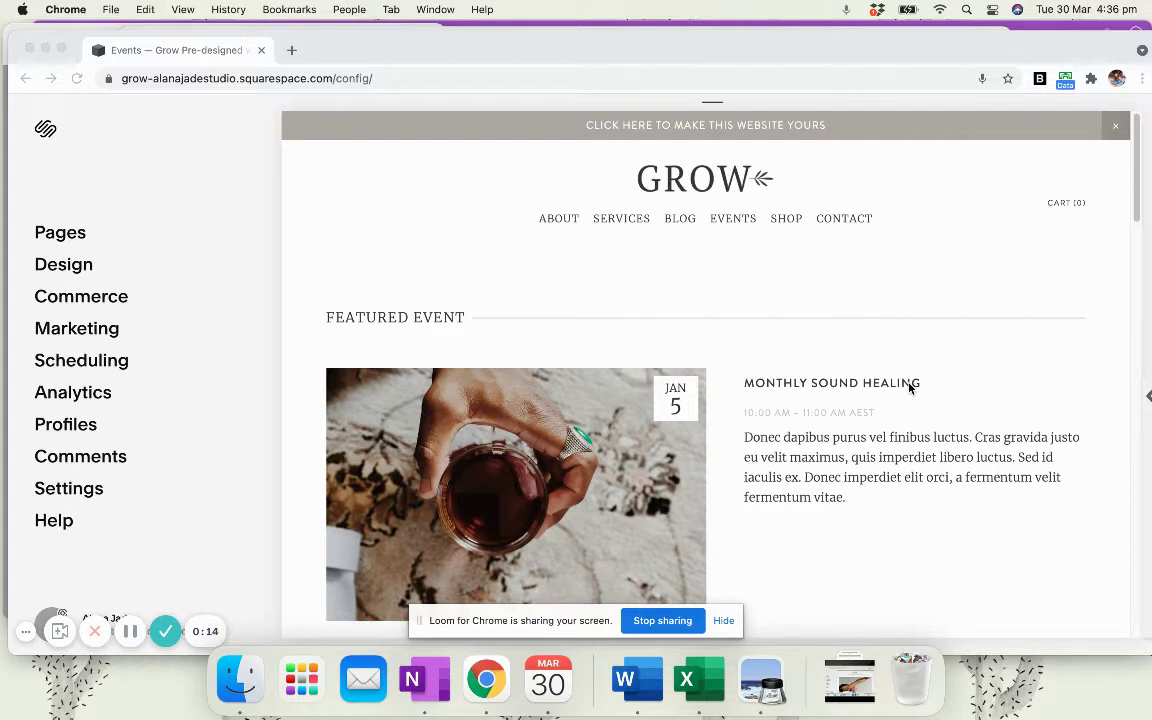
Scroll through the Events page preview, including Monthly Sound Healing on Jan 5
scroll(761, 308, "down", 10)
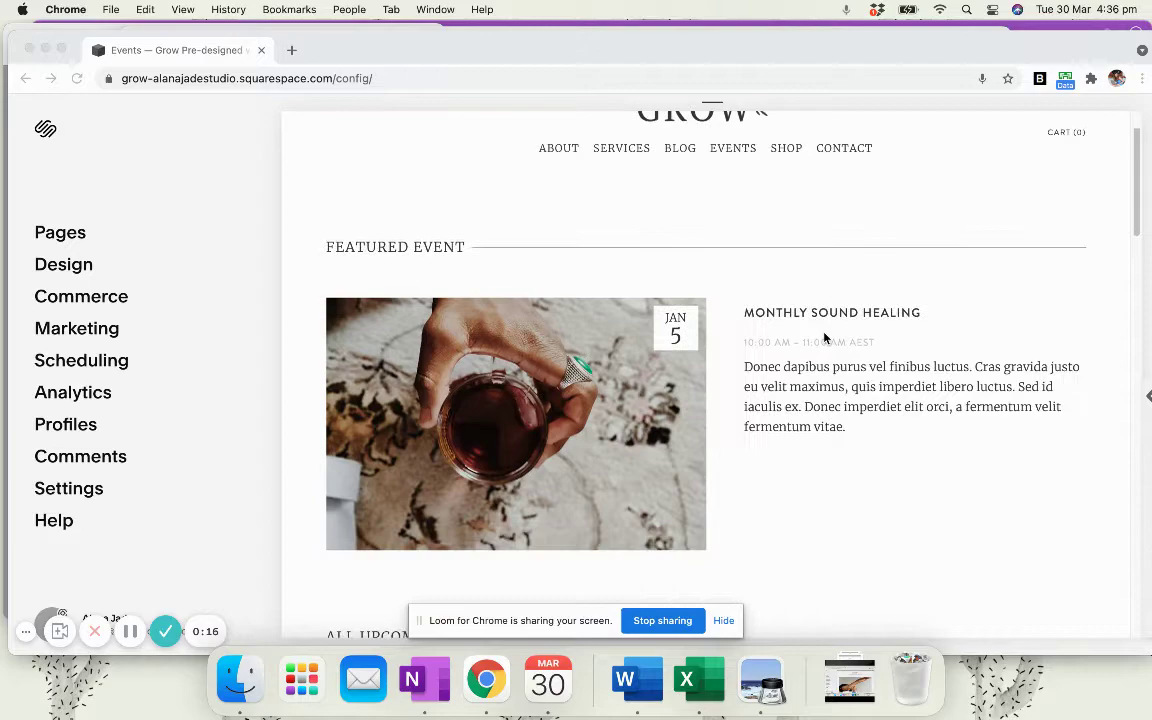
scroll(897, 345, "down", 10)
scroll(897, 345, "up", 15)
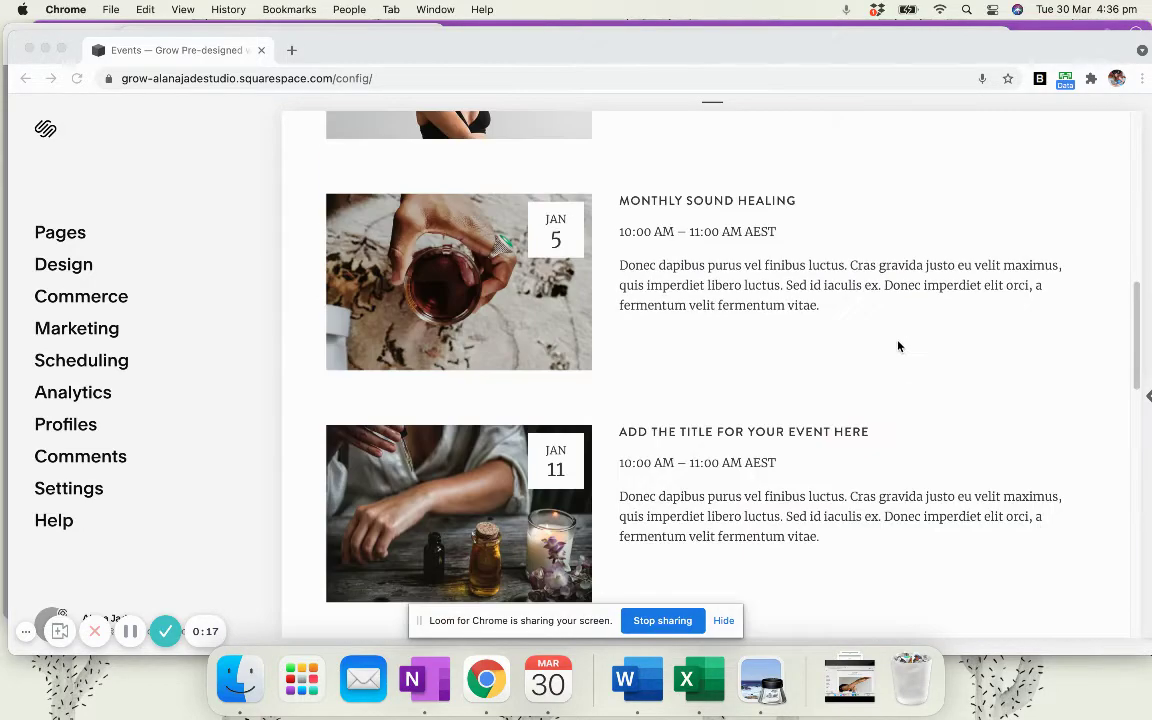
right_click(897, 345)
scroll(660, 295, "down", 5)
left_click(660, 295)
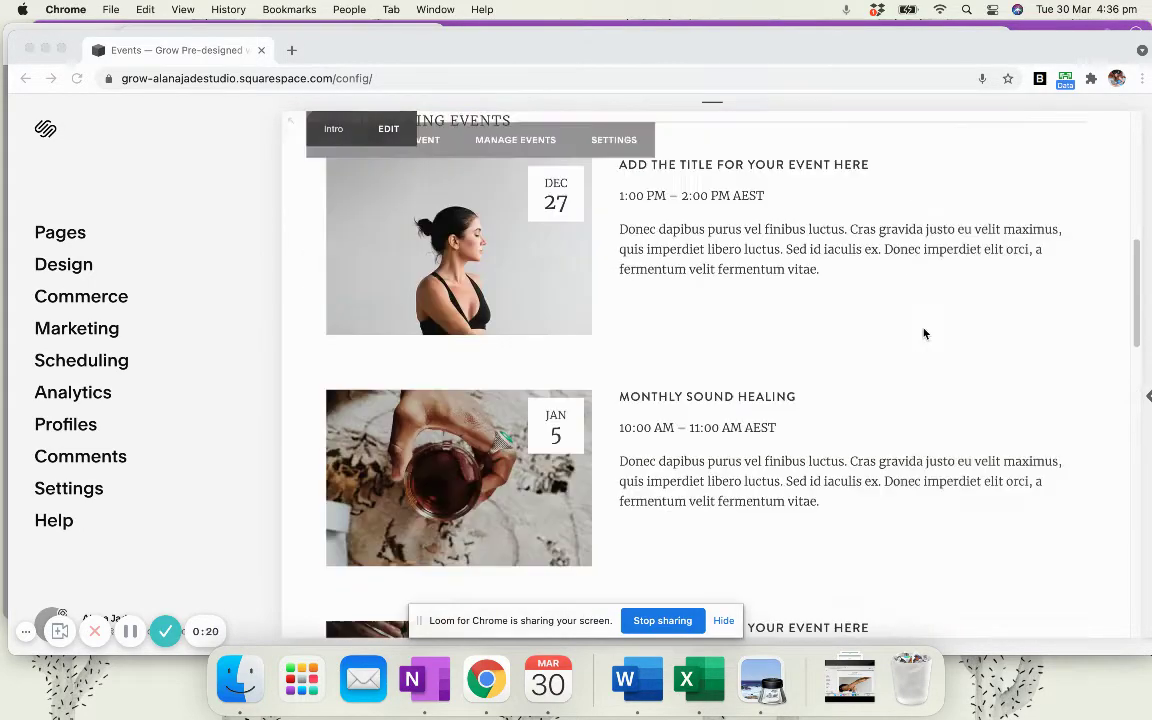
scroll(932, 334, "down", 2)
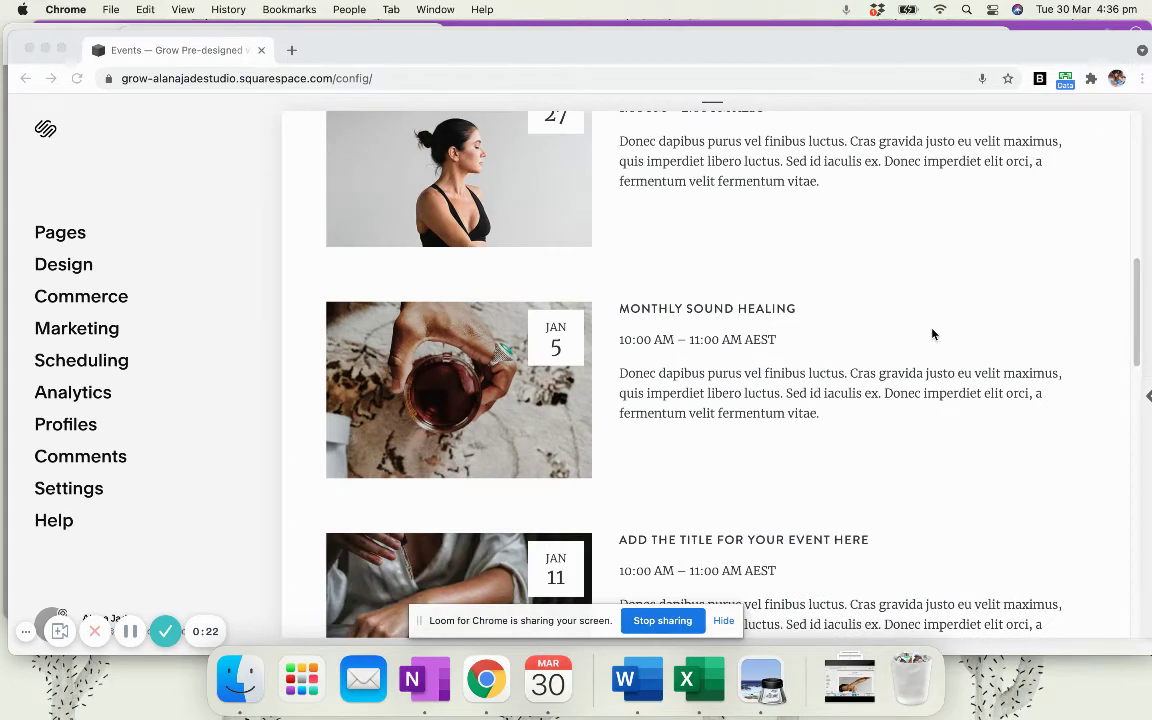
scroll(932, 334, "up", 10)
scroll(932, 334, "down", 7)
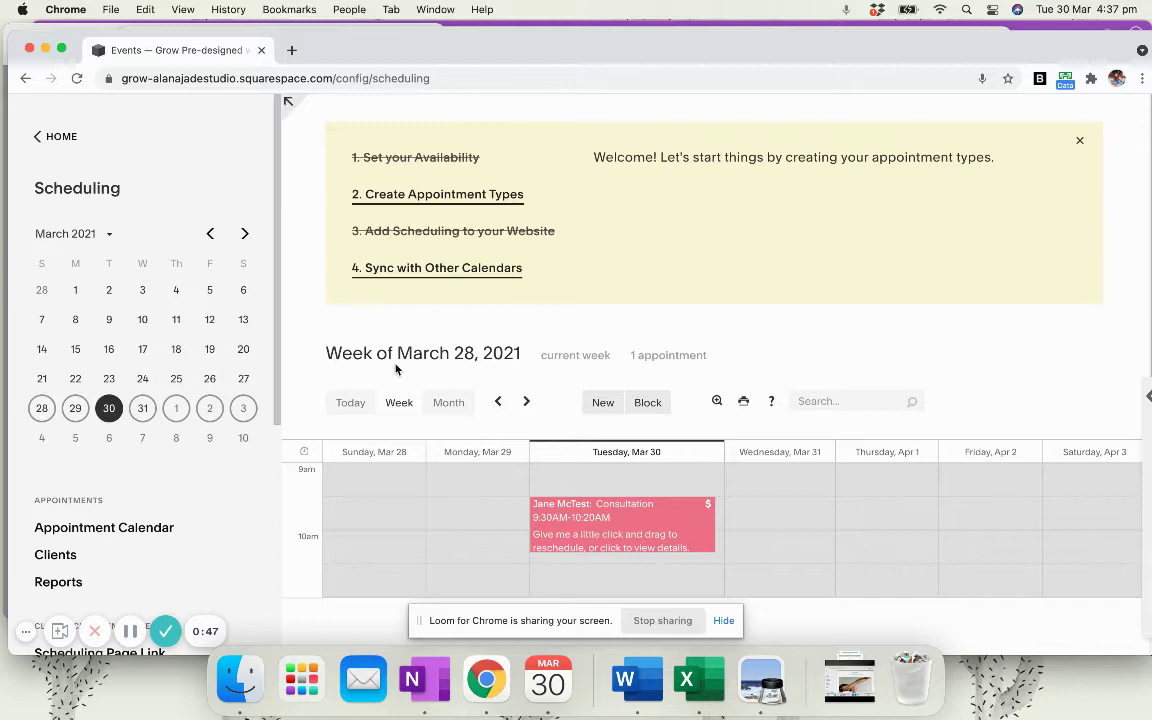
Open Payment Settings under Business Settings in the Scheduling sidebar
scroll(158, 270, "down", 8)
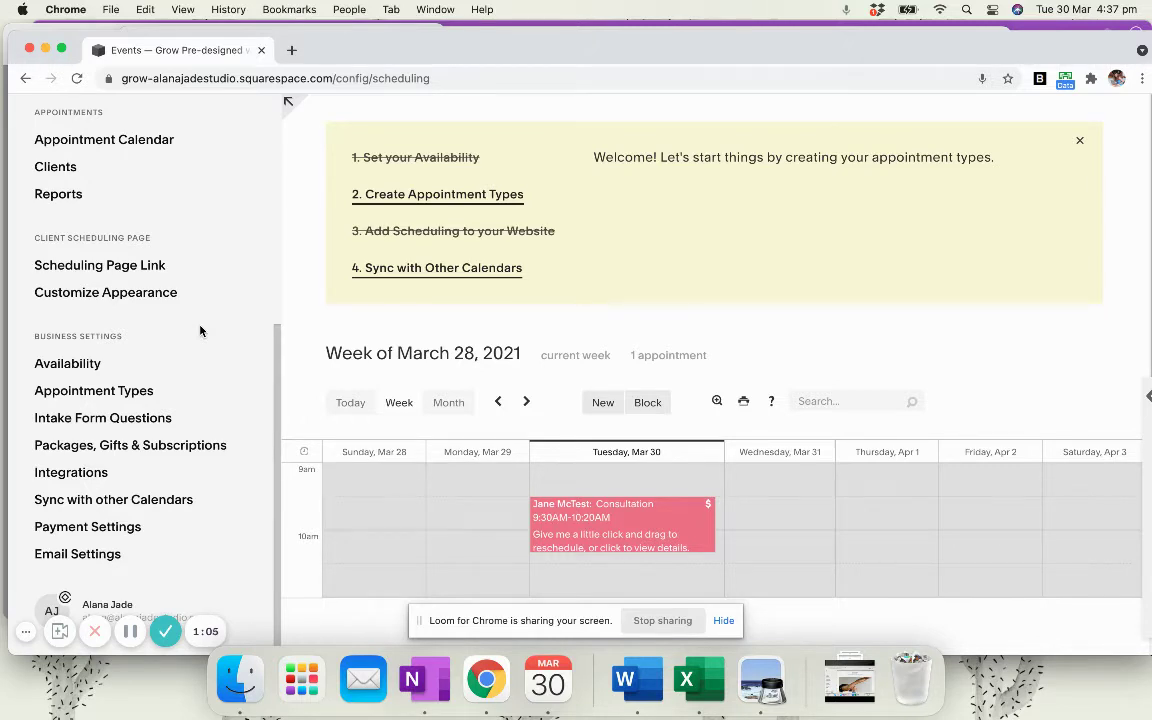
left_click(87, 526)
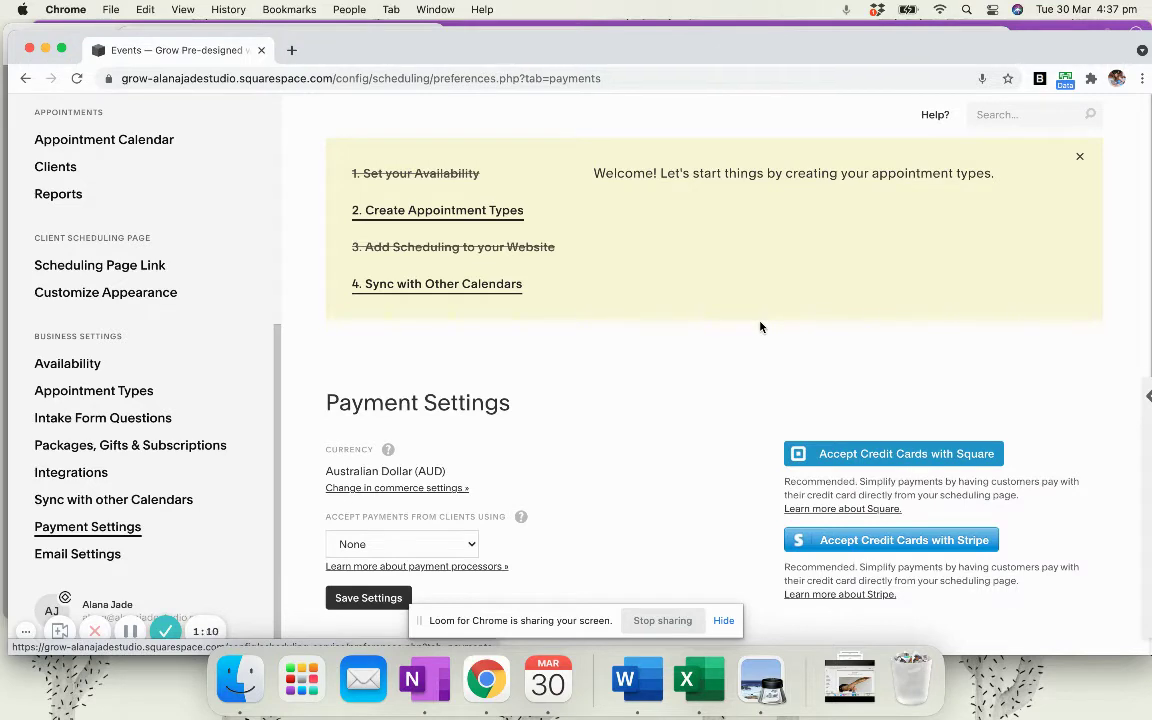
Accept client payments through PayPal, keeping full payment required at booking
scroll(760, 327, "down", 1)
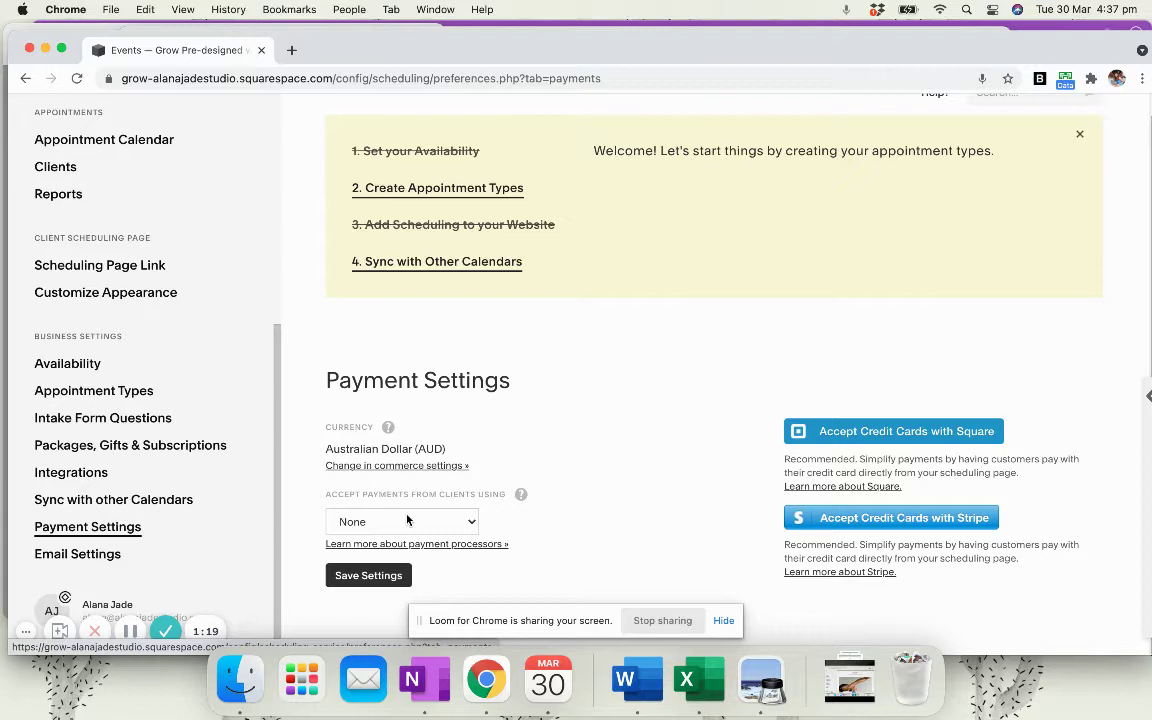
left_click(462, 521)
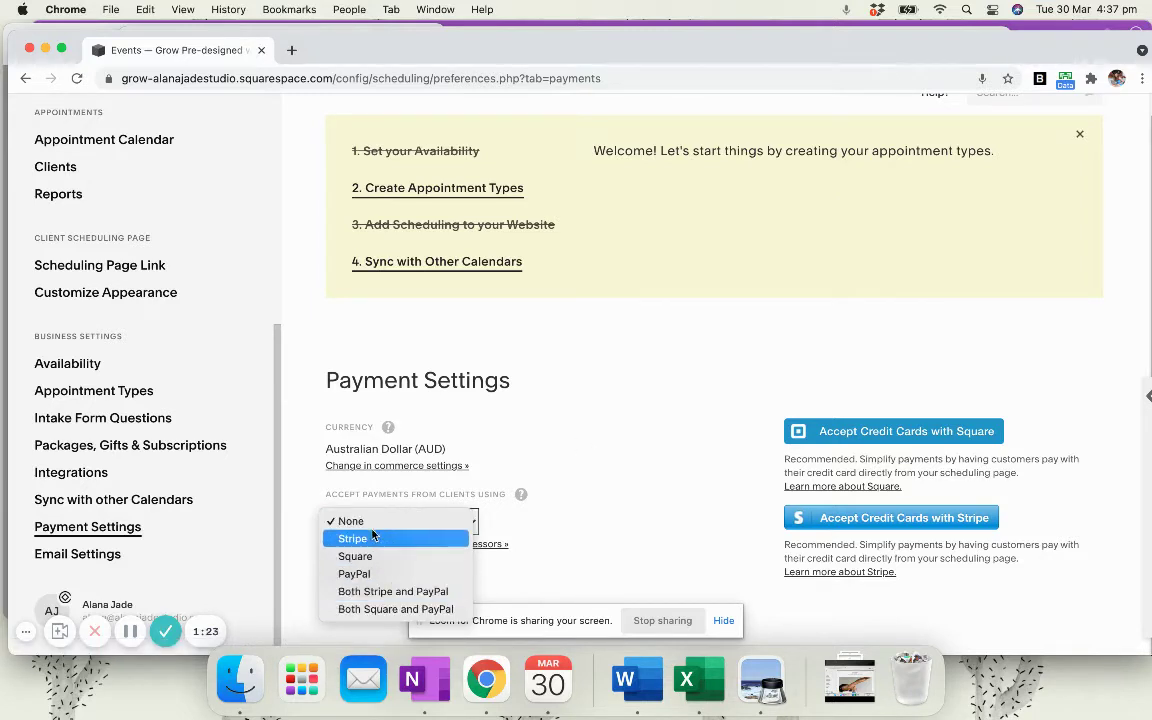
left_click(401, 574)
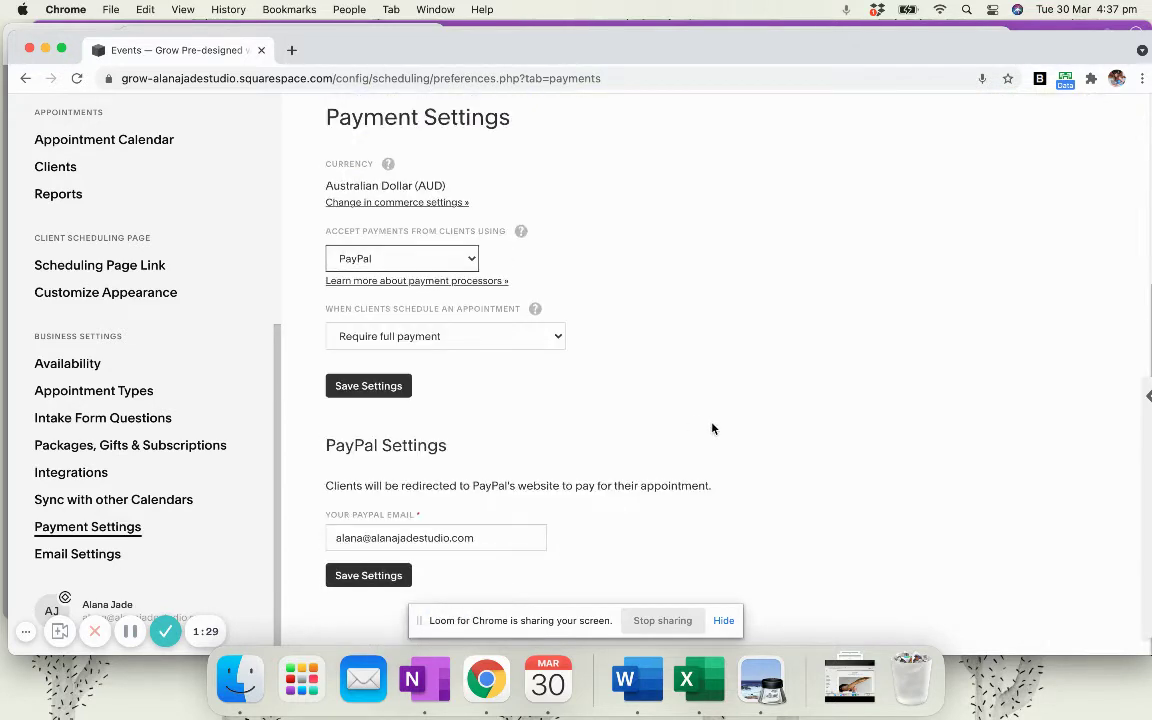
left_click(521, 340)
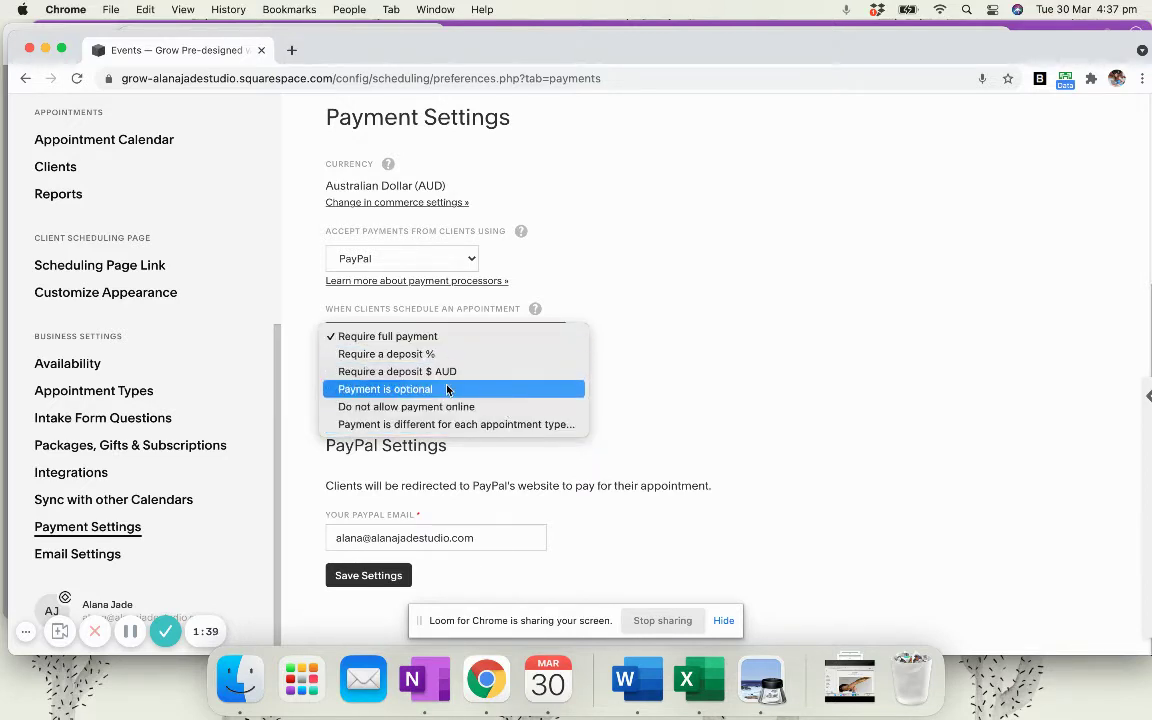
left_click(788, 292)
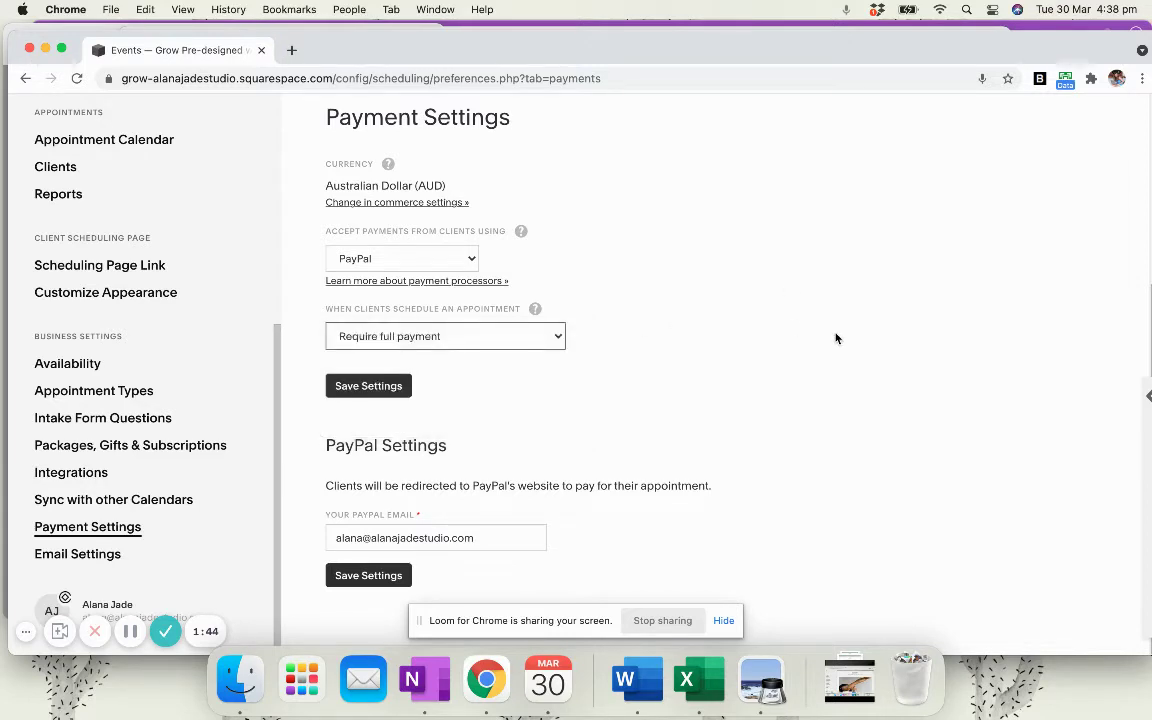
Check that the PayPal account email field is filled in
left_click(465, 538)
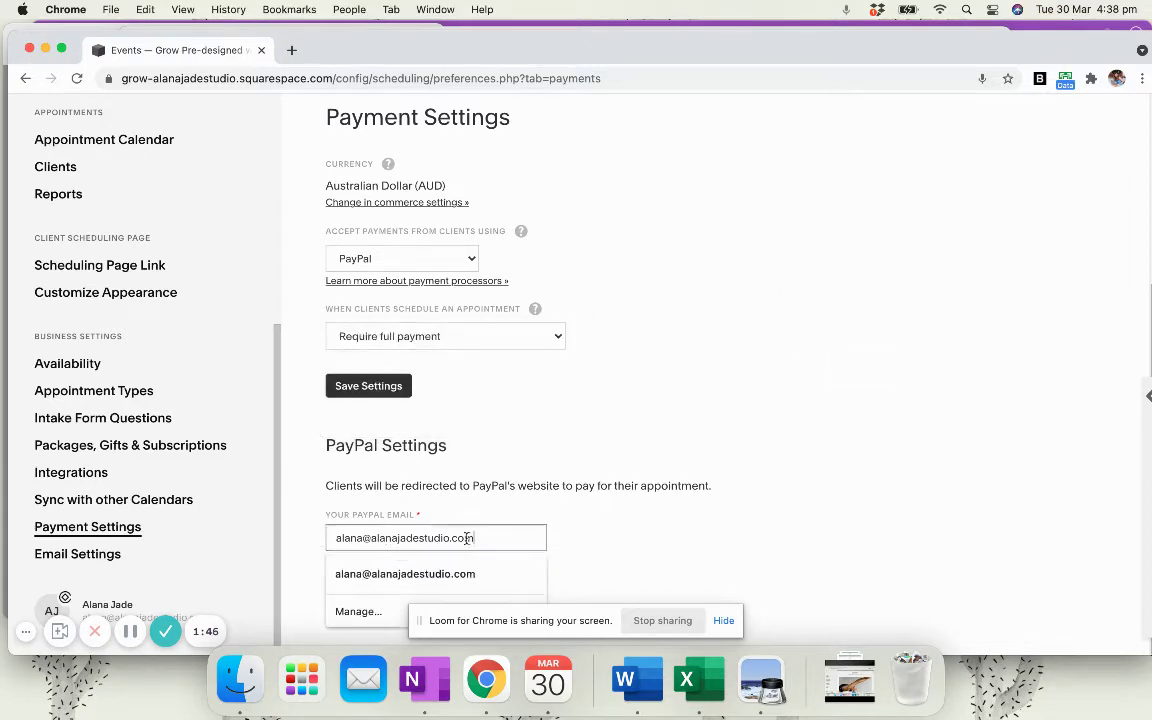
left_click_drag(465, 538, 284, 541)
left_click(499, 540)
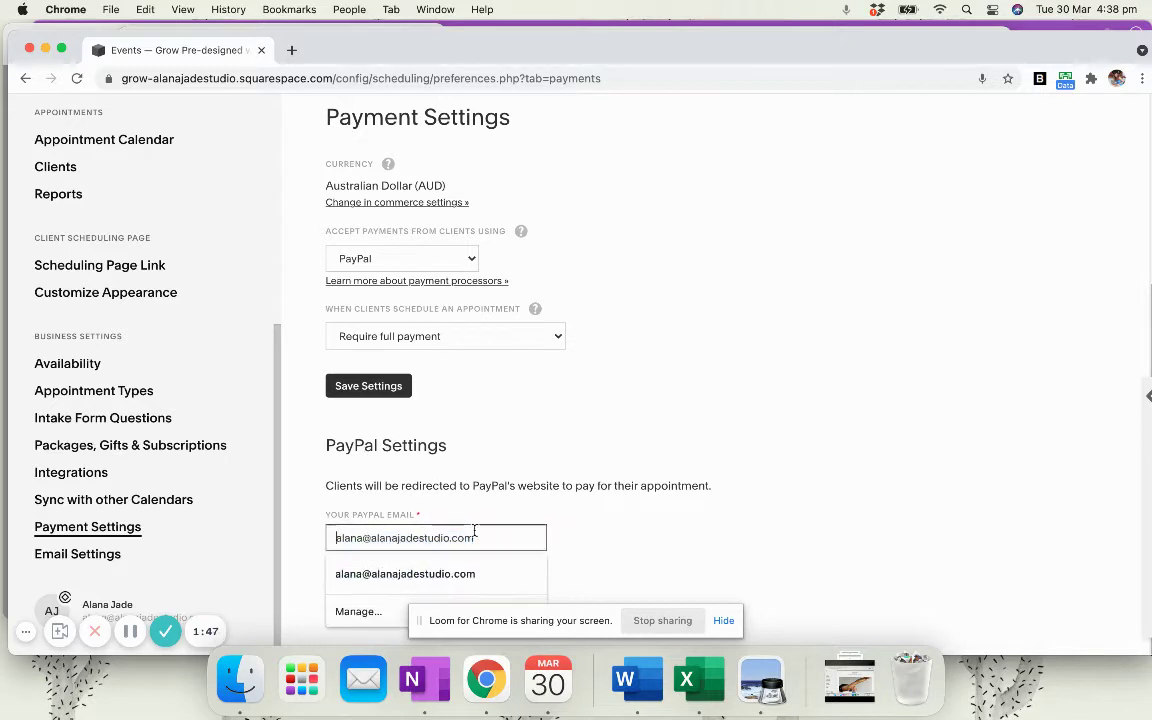
key("super+a")
left_click(789, 494)
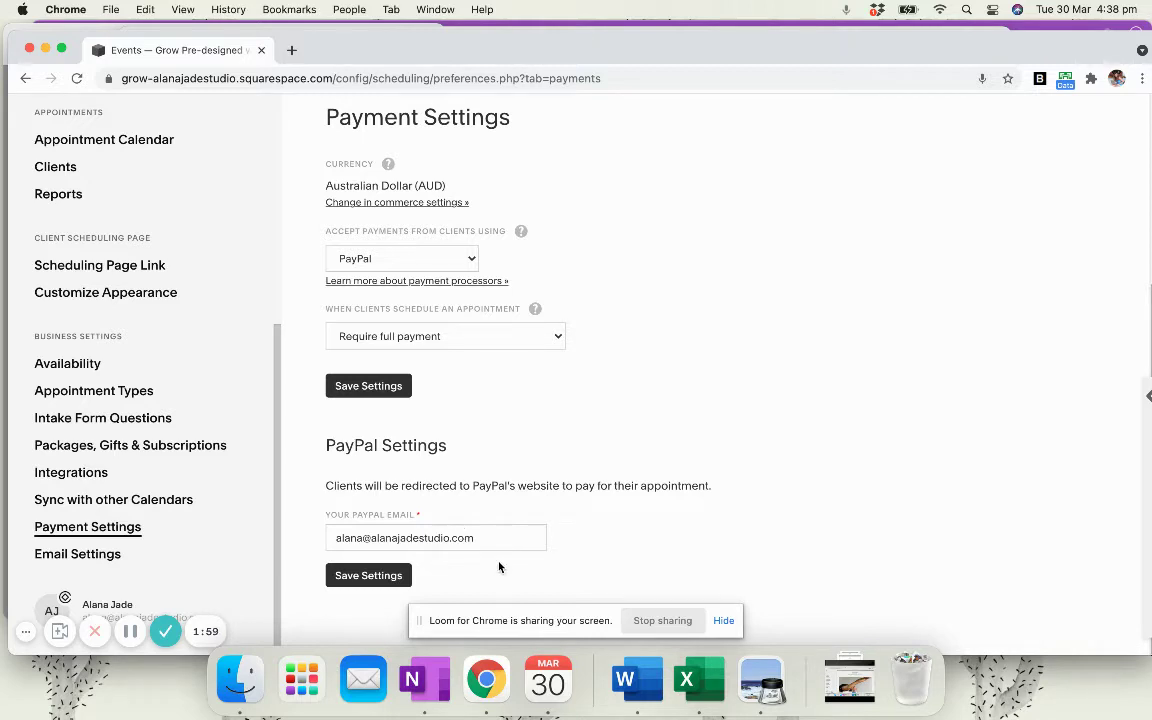
Briefly switch the payment processor to Stripe, then set it back to PayPal
left_click(390, 260)
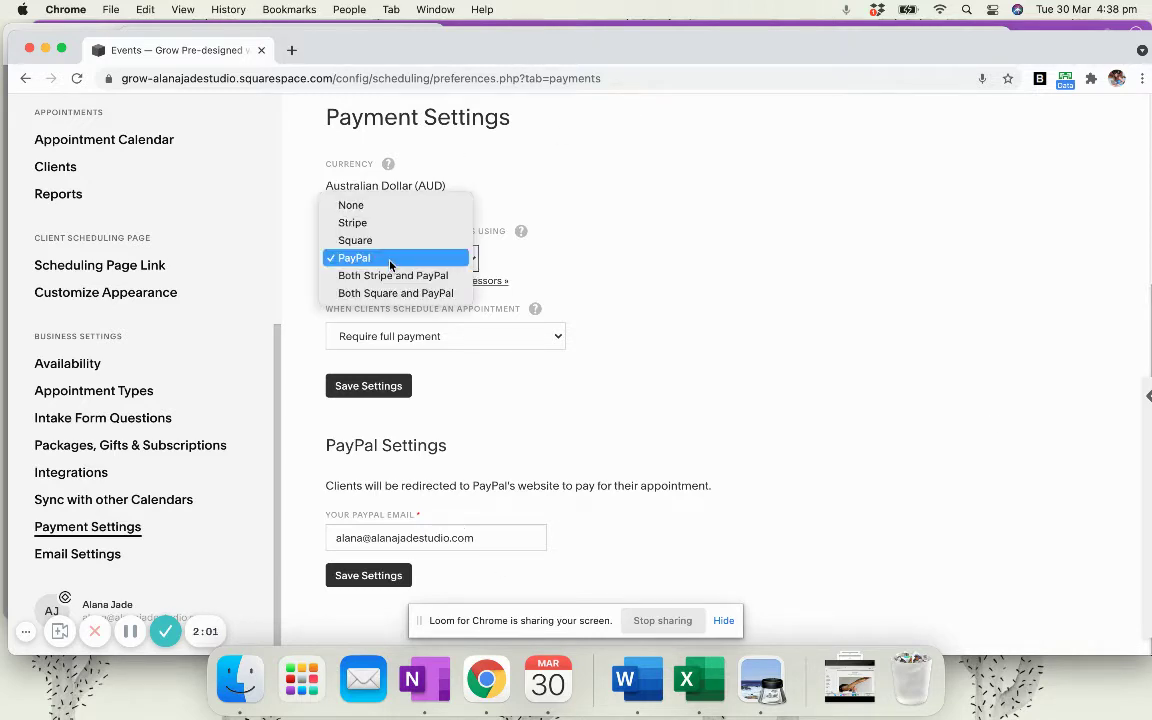
left_click(390, 222)
scroll(620, 260, "down", 1)
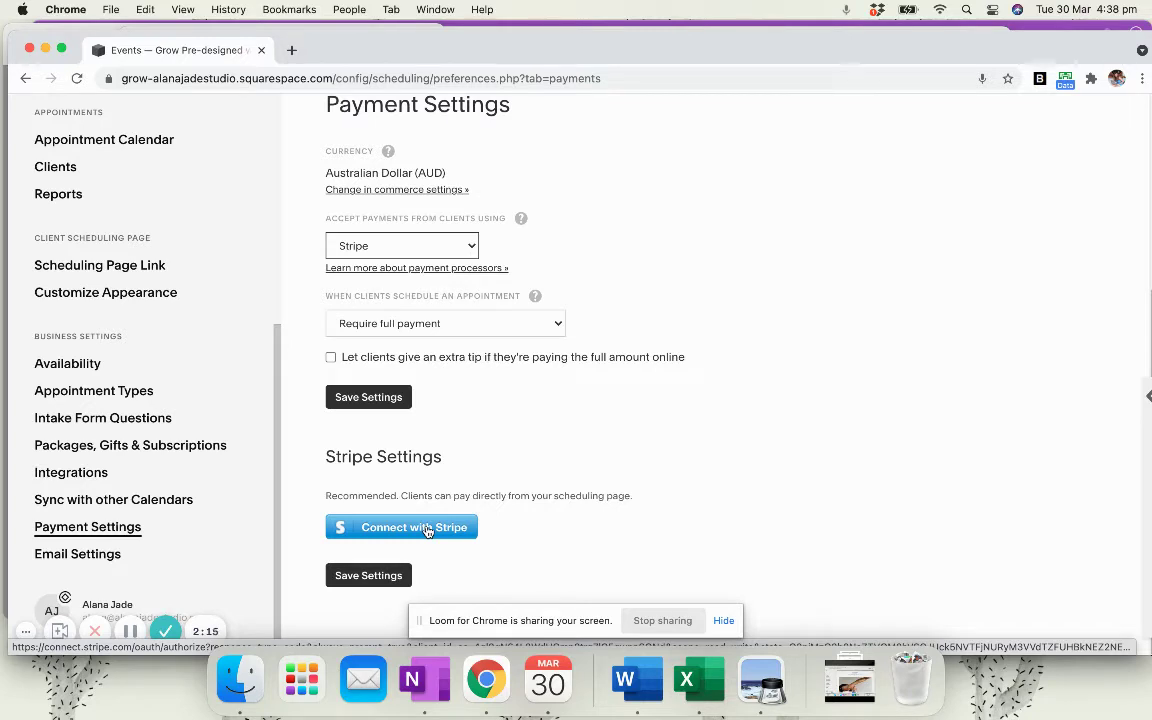
left_click(430, 246)
left_click(746, 286)
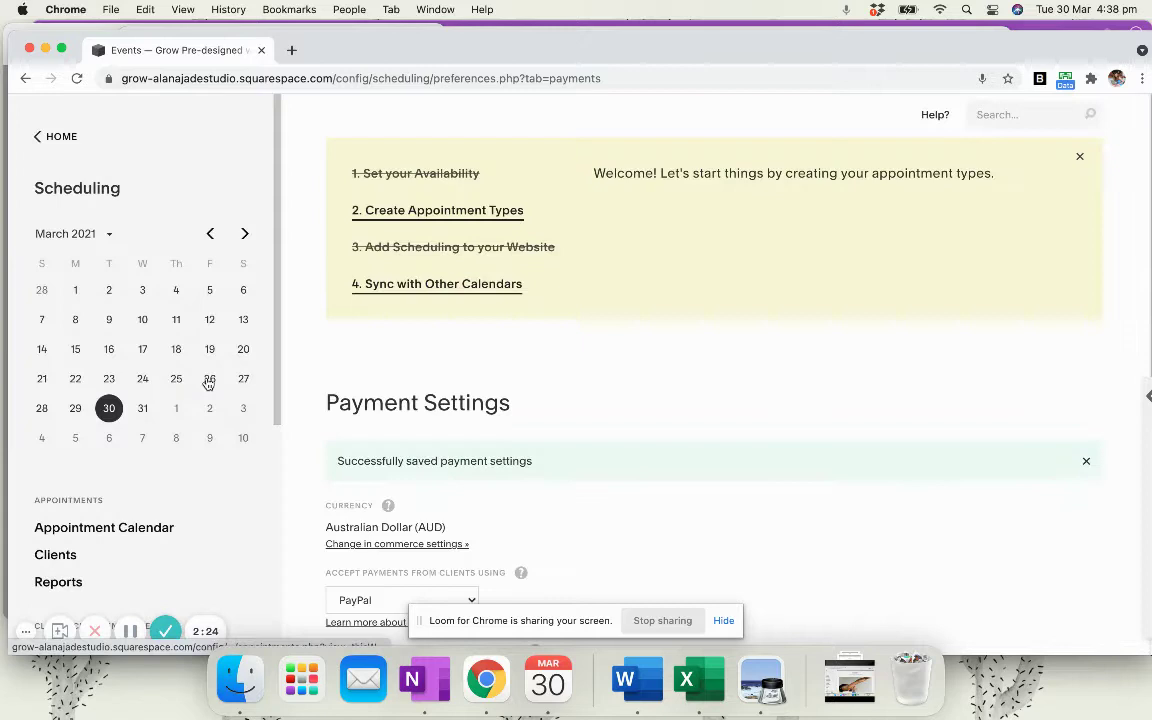
scroll(196, 417, "down", 5)
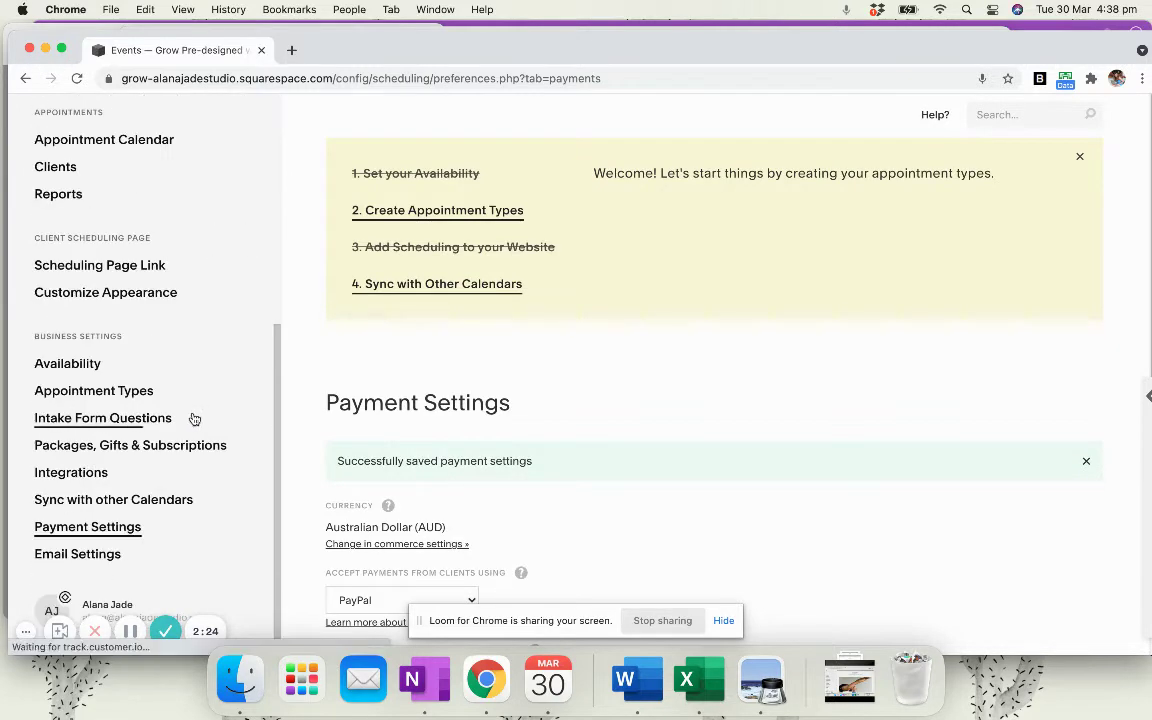
Start a new group class appointment type named 'Monthly Sound Healing'
left_click(117, 400)
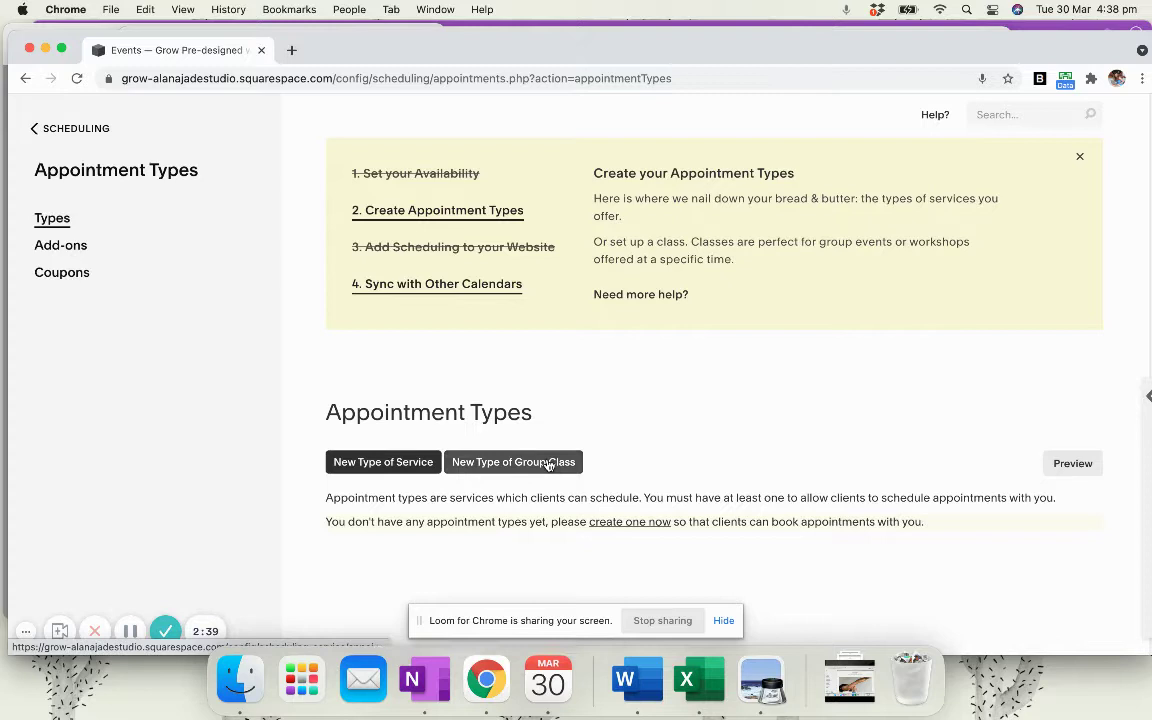
left_click(476, 466)
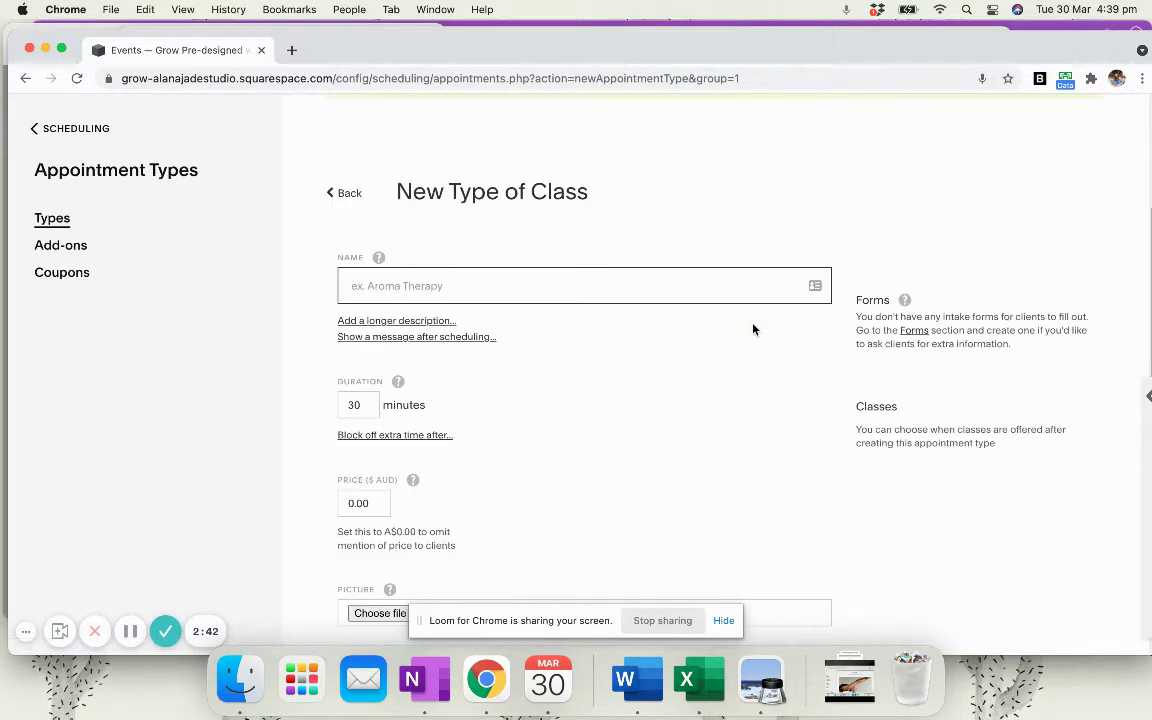
type("Month")
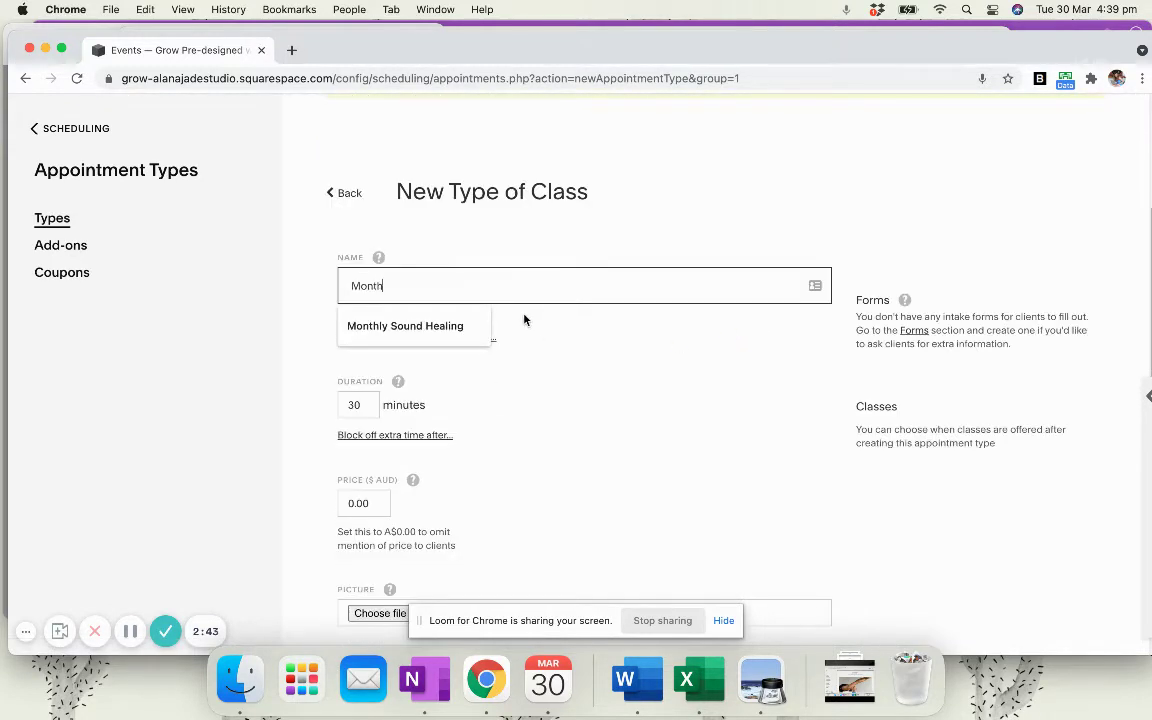
type("ly Sound Healing")
key("Tab")
key("shift+Tab")
left_click(545, 288)
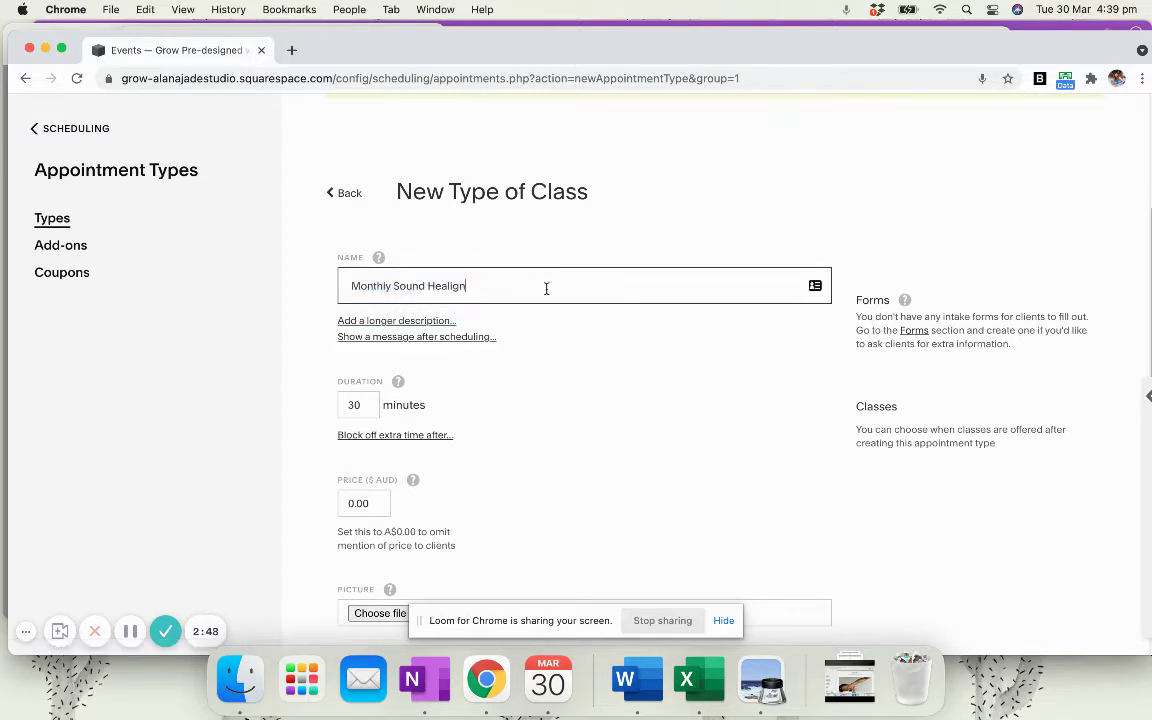
key("BackSpace")
type("g")
key("Tab")
Set duration 60 minutes, price 50.00, maximum 8 people, and create the class type
left_click(349, 403)
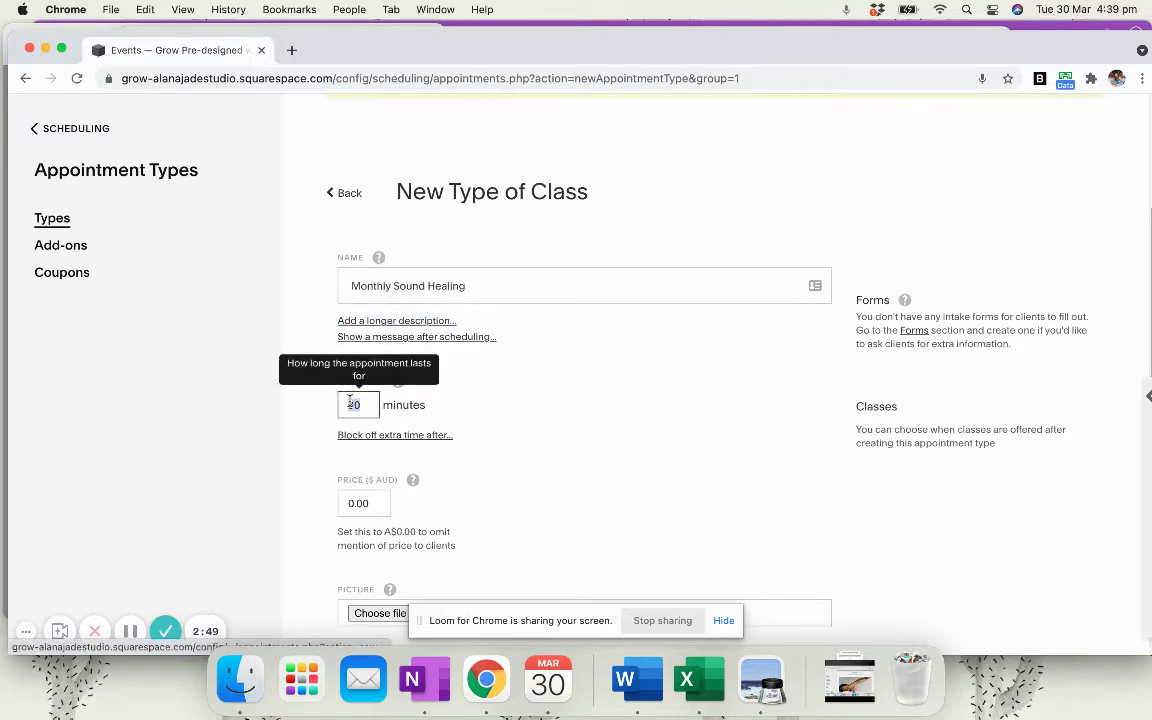
key("Tab")
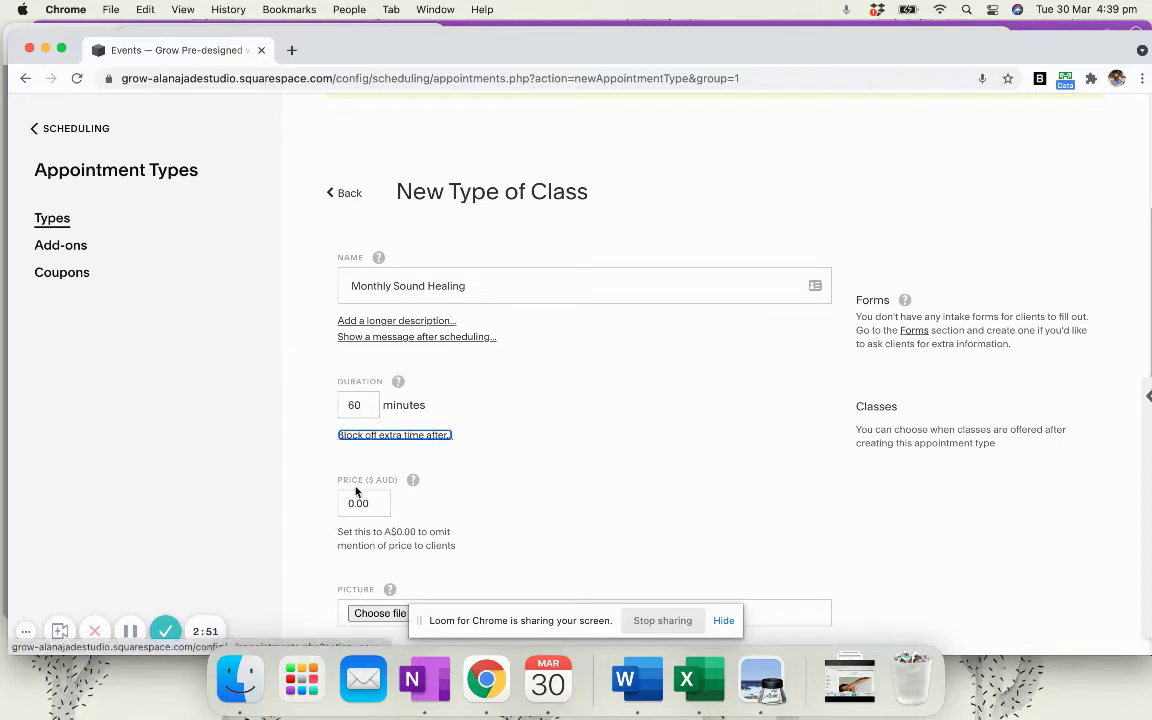
left_click(353, 501)
type("50")
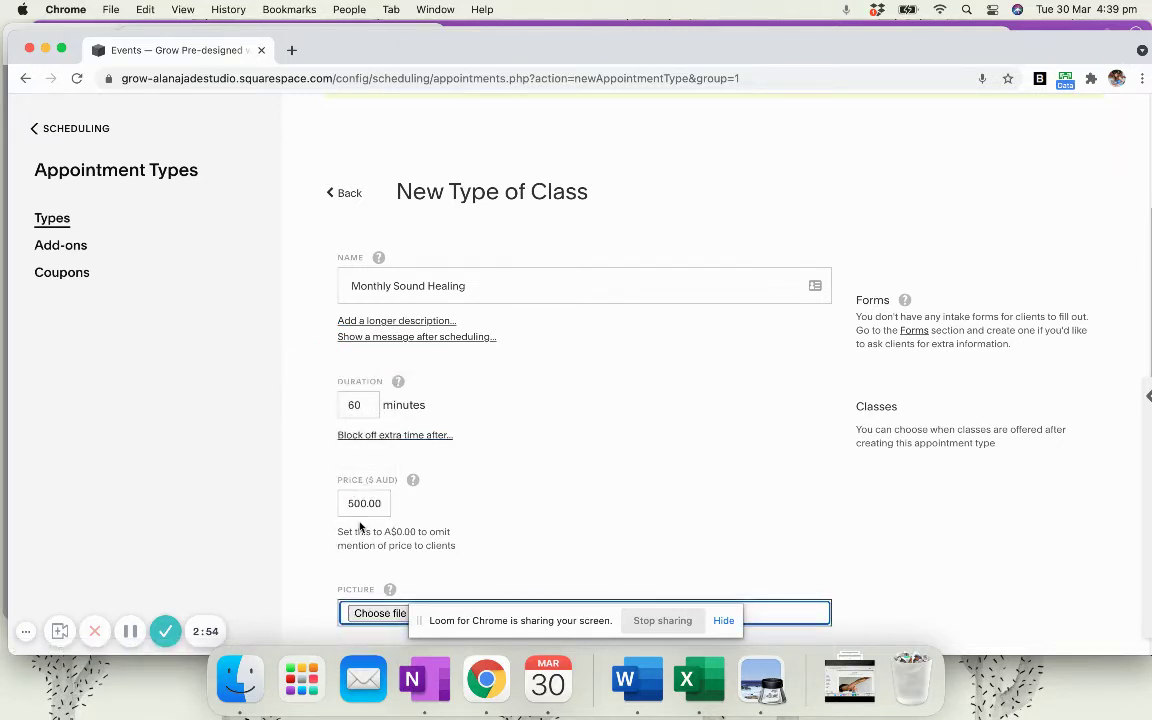
key("Delete")
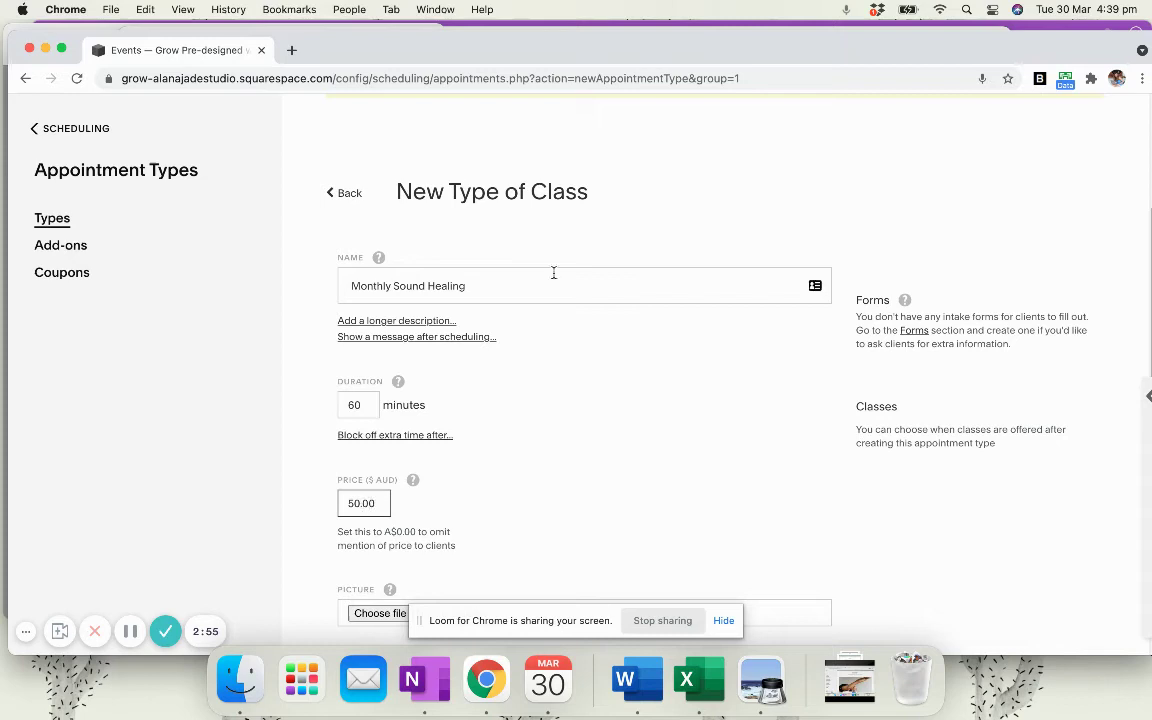
scroll(660, 398, "down", 5)
scroll(638, 399, "down", 1)
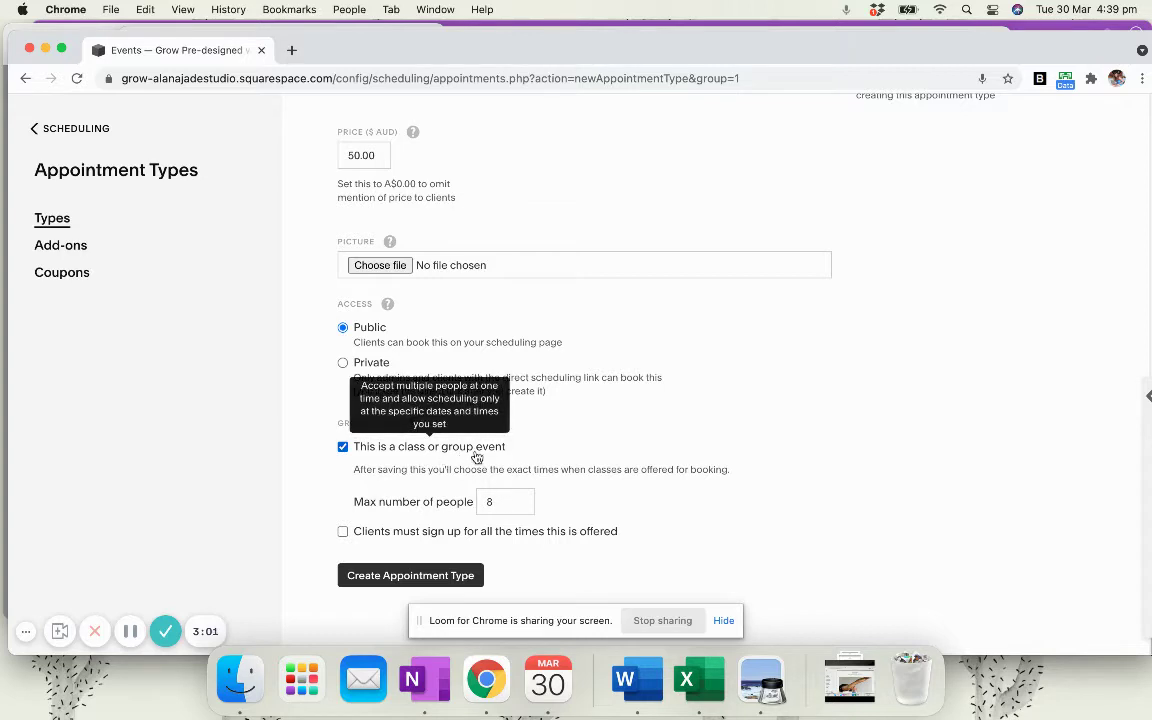
double_click(492, 501)
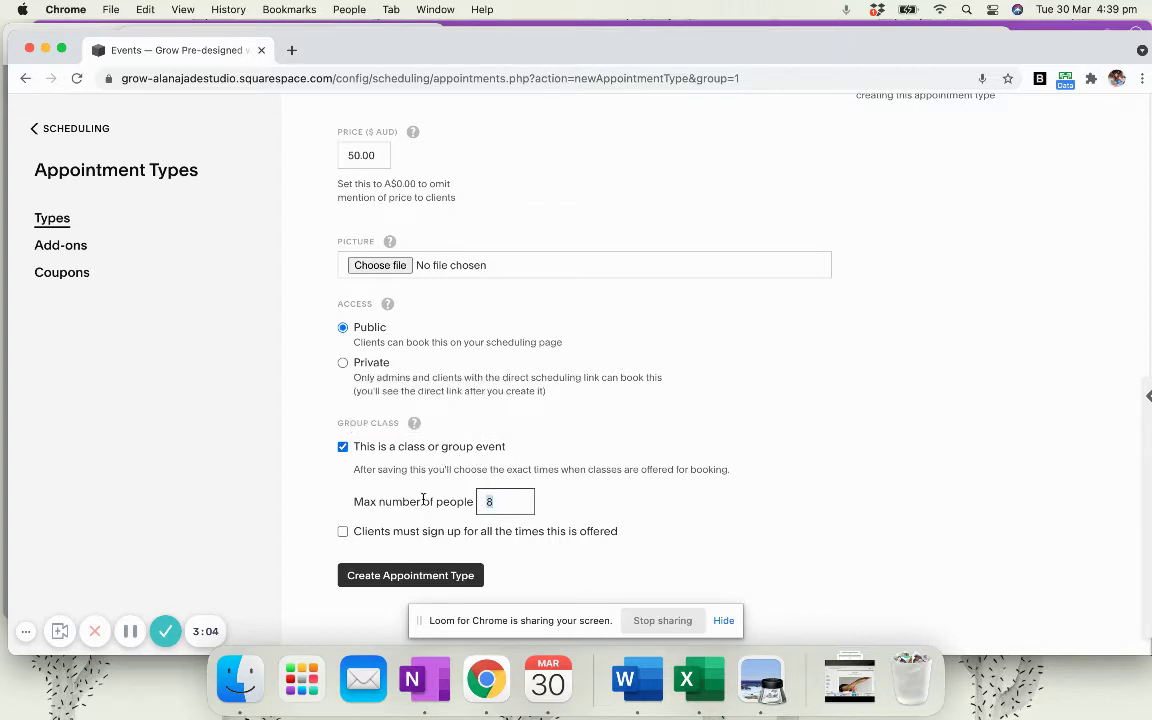
left_click(671, 427)
left_click(392, 578)
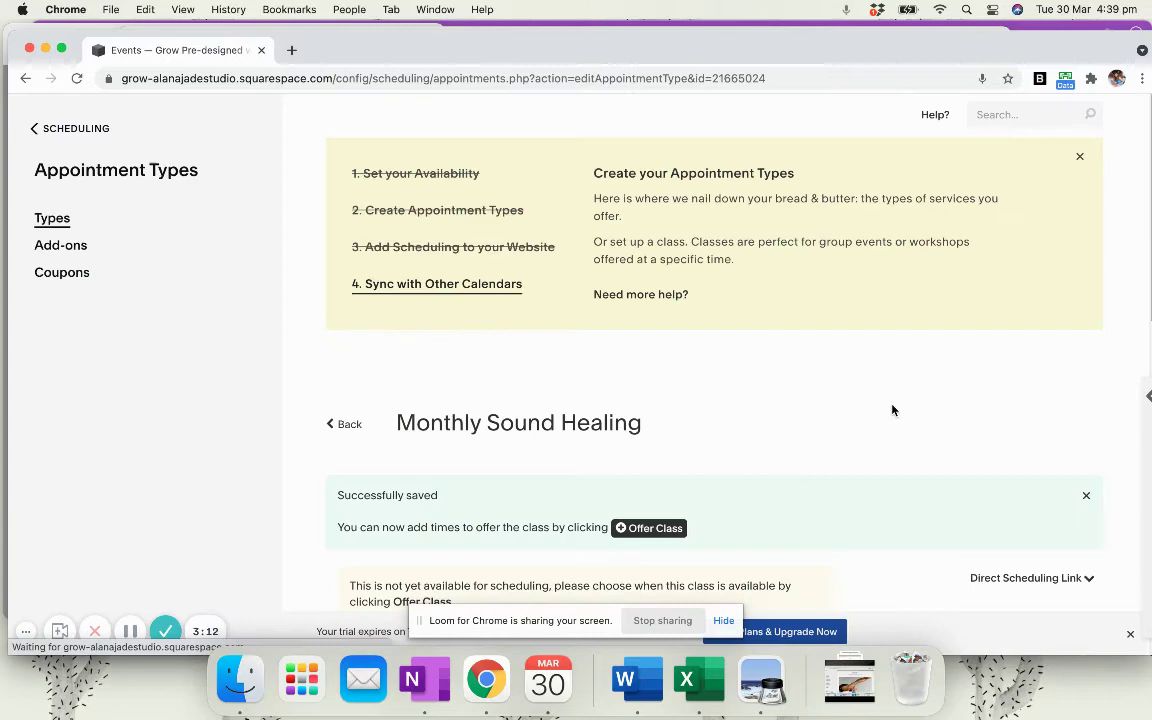
In a new tab, open the 'grow' site's Pages > Events, then switch back to the class settings
scroll(887, 440, "down", 5)
scroll(794, 434, "up", 3)
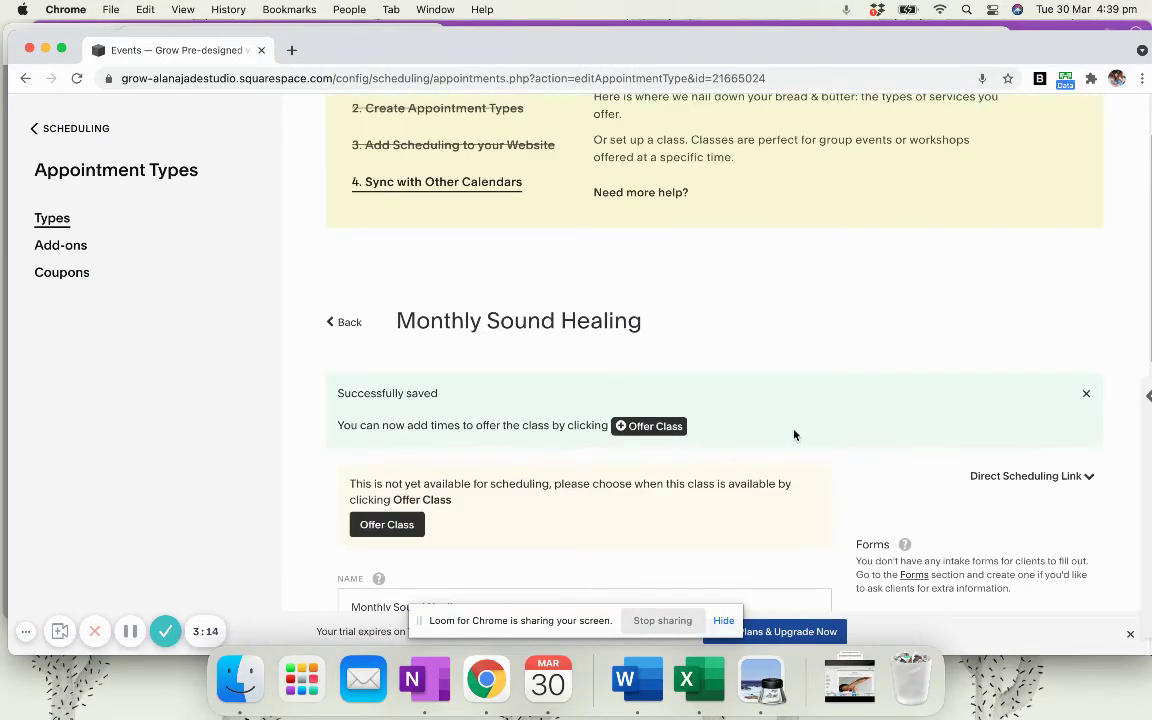
left_click(292, 50)
type("grow-alanajadestudio.squarespace.com")
key("Return")
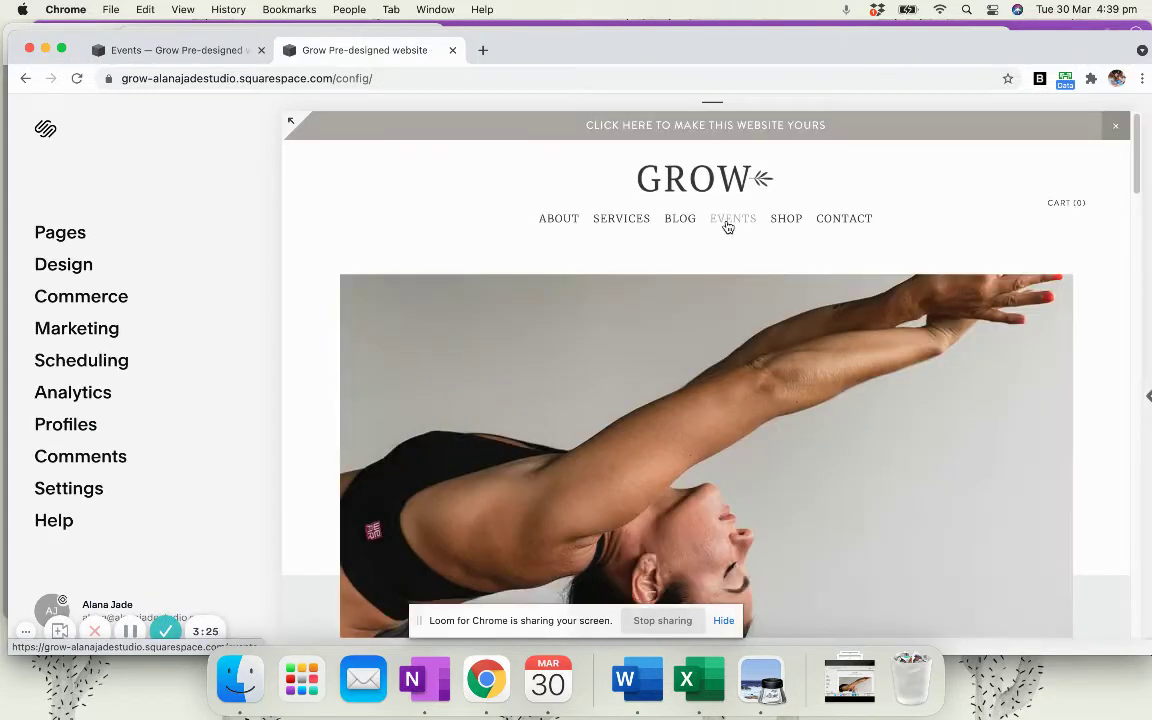
left_click(52, 233)
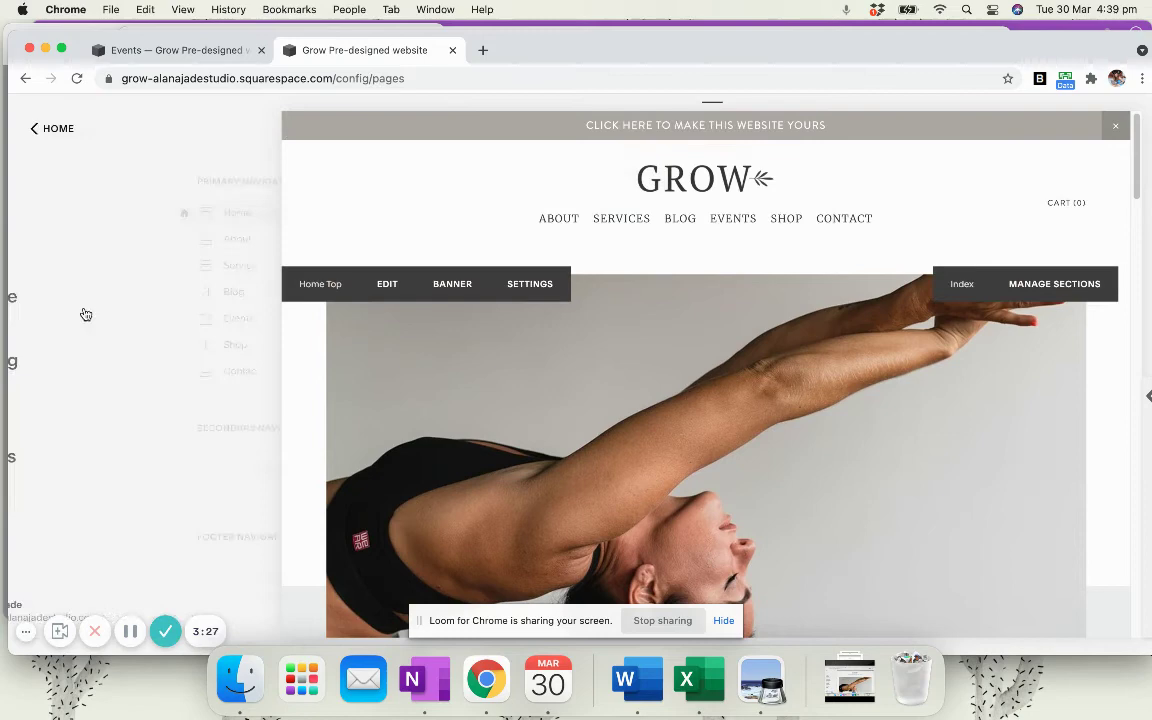
left_click(75, 318)
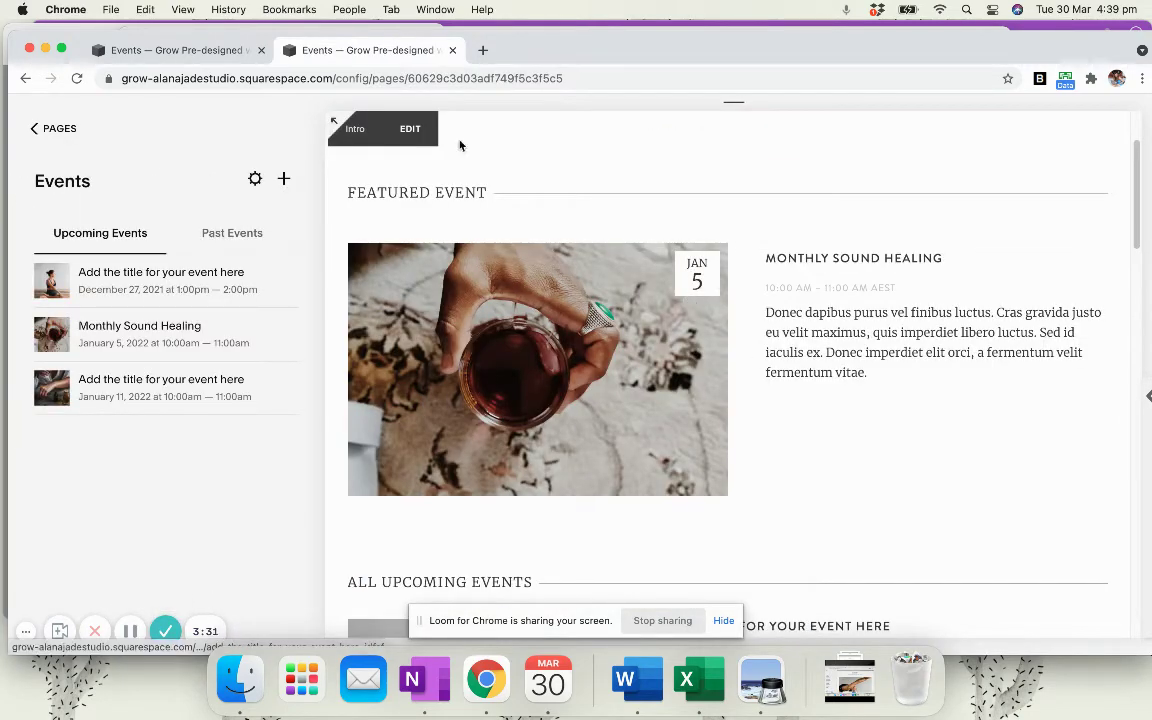
left_click(160, 50)
Offer a class session and pick January 5, 2022, checking the date on the Events page
scroll(640, 320, "down", 1)
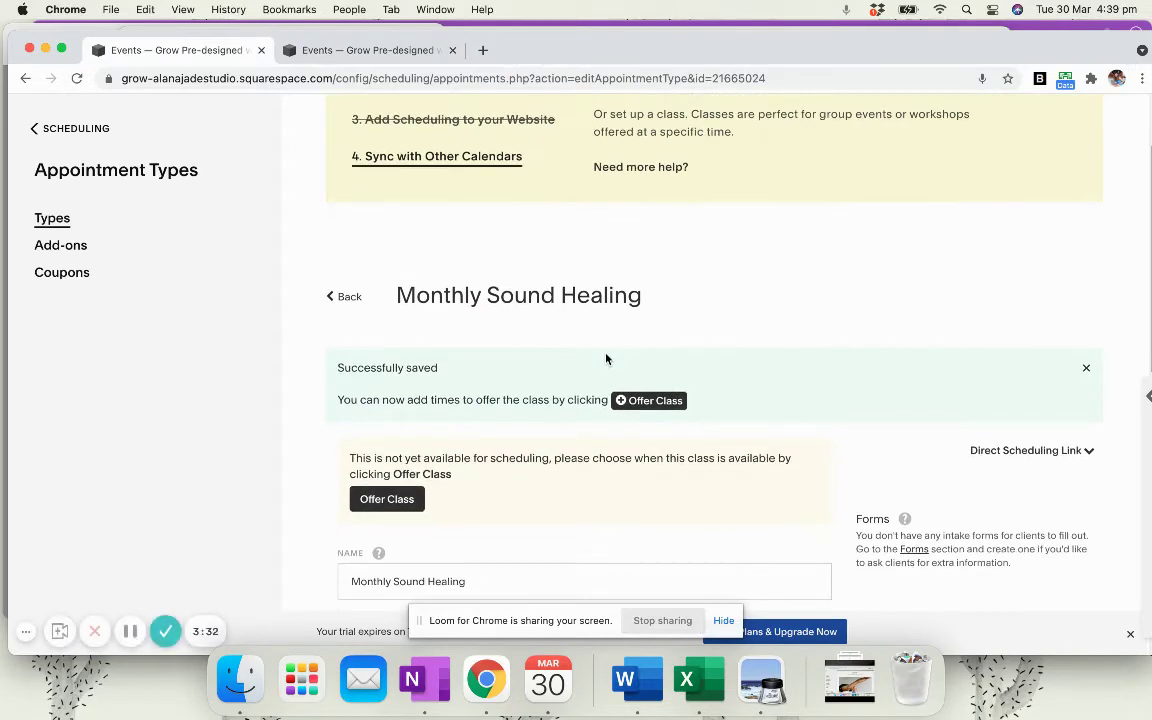
left_click(660, 400)
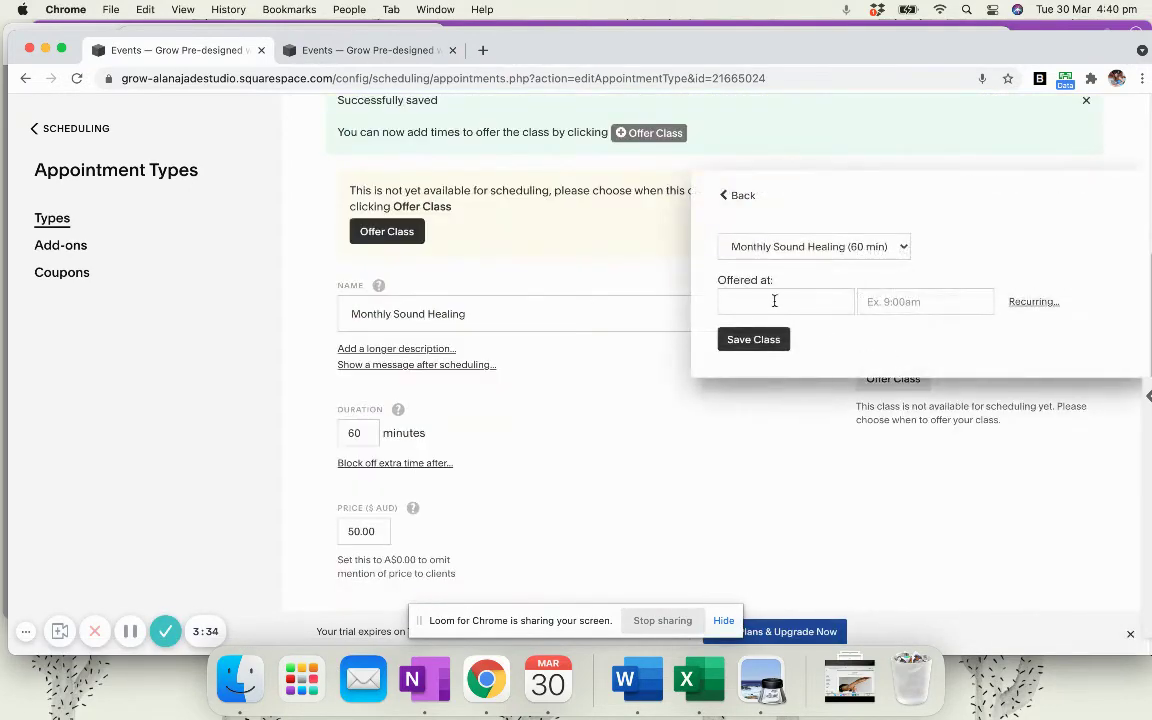
left_click(774, 300)
left_click(892, 336)
left_click(892, 336)
left_click(892, 336)
left_click(892, 336)
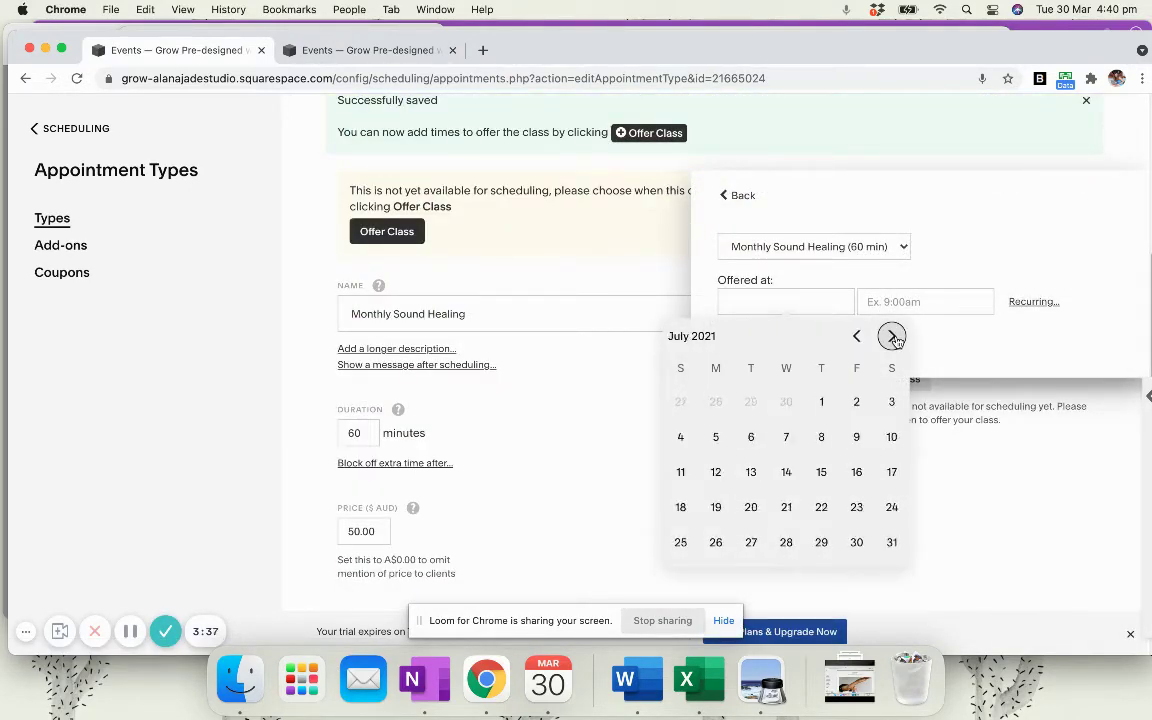
left_click(892, 336)
left_click(892, 336)
left_click(892, 336)
left_click(892, 336)
left_click(892, 336)
left_click(892, 336)
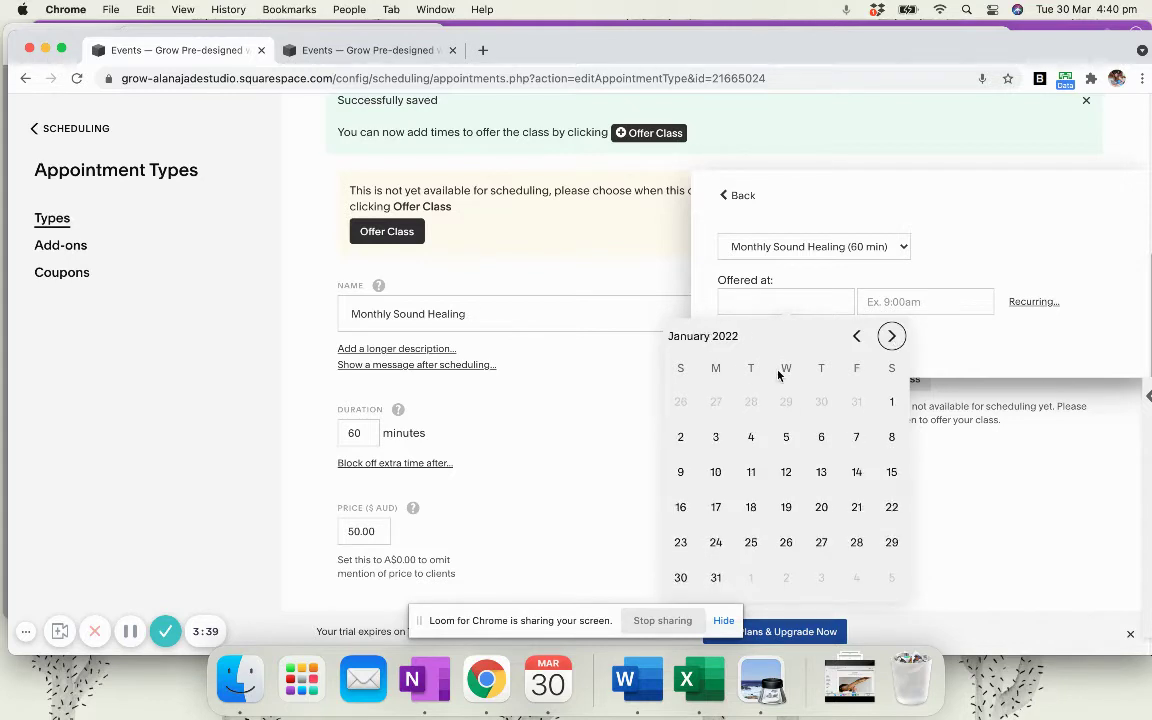
left_click(786, 437)
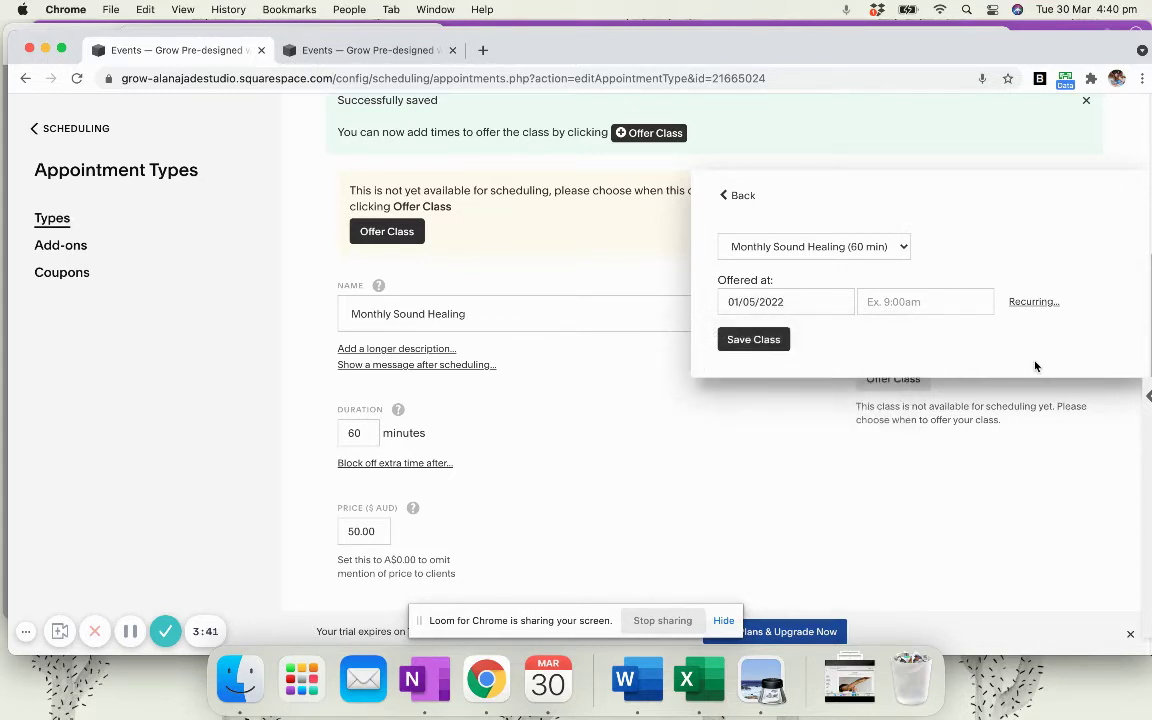
key("Tab")
left_click(410, 48)
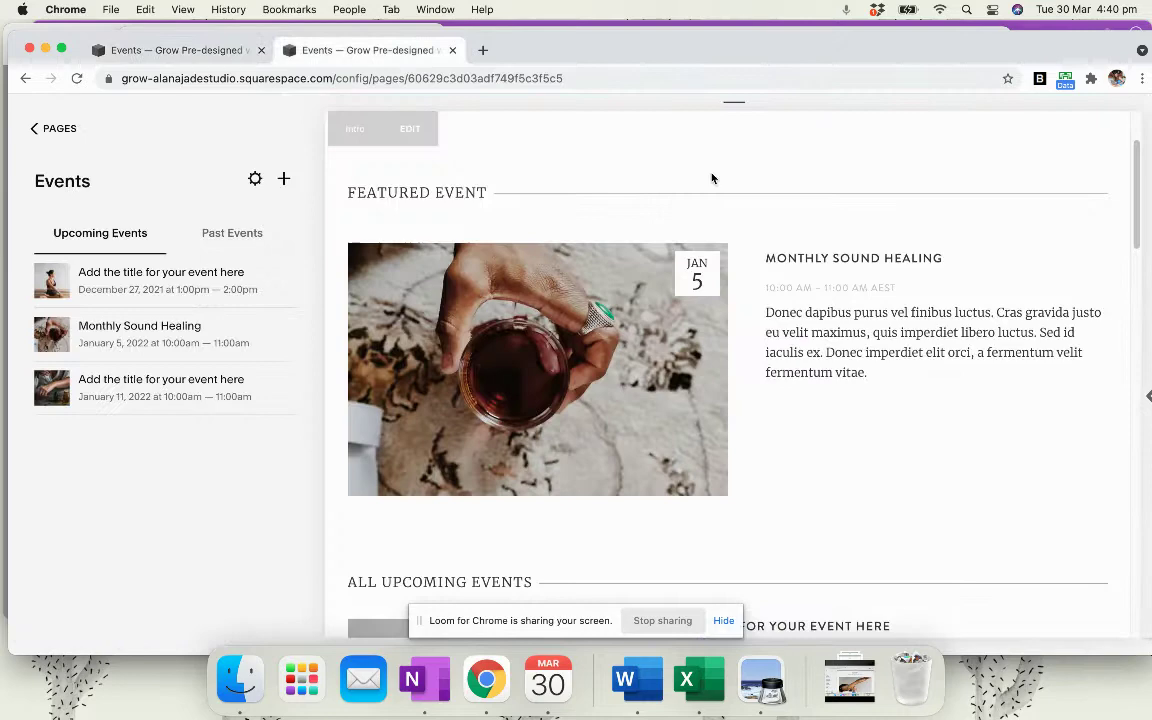
left_click(173, 55)
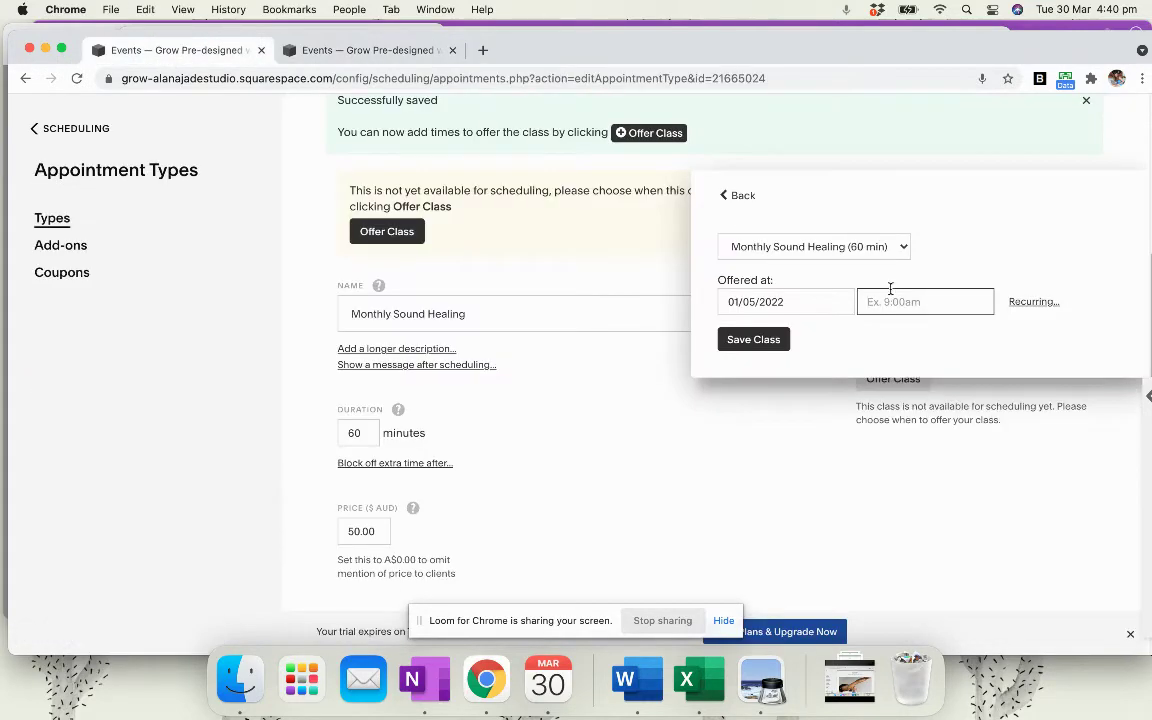
Set the class start time to 10.00am
left_click(890, 290)
type("10am")
key("Tab")
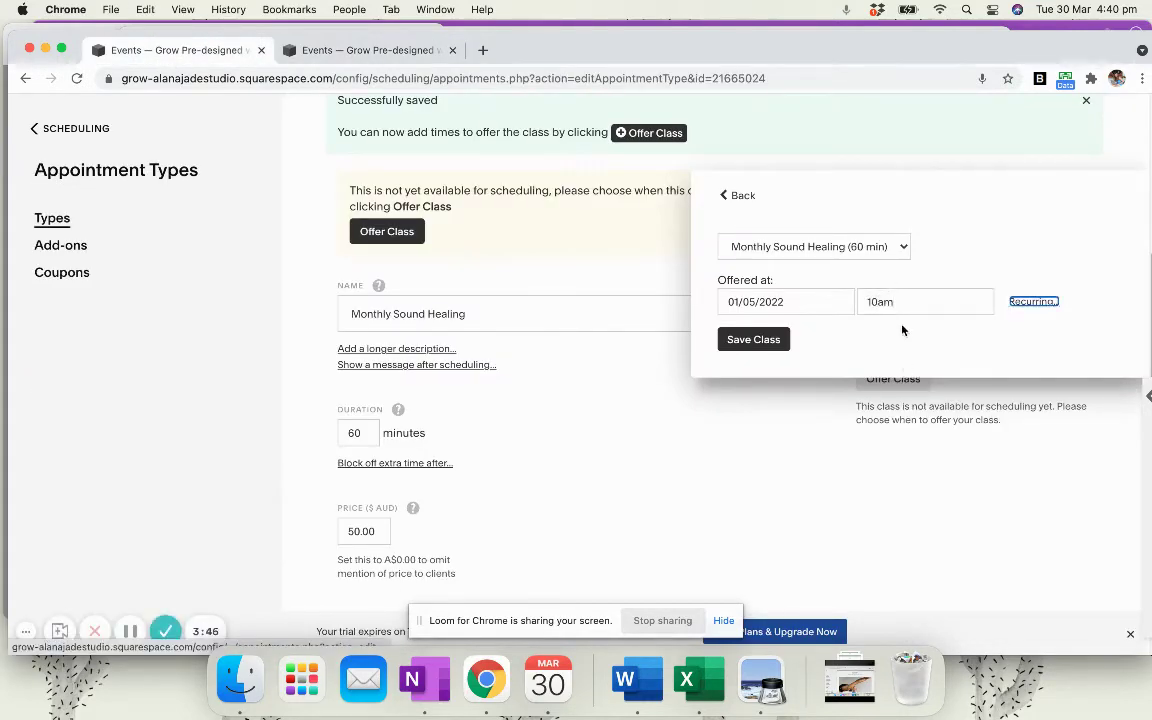
left_click(913, 303)
double_click(913, 303)
type("10.00a")
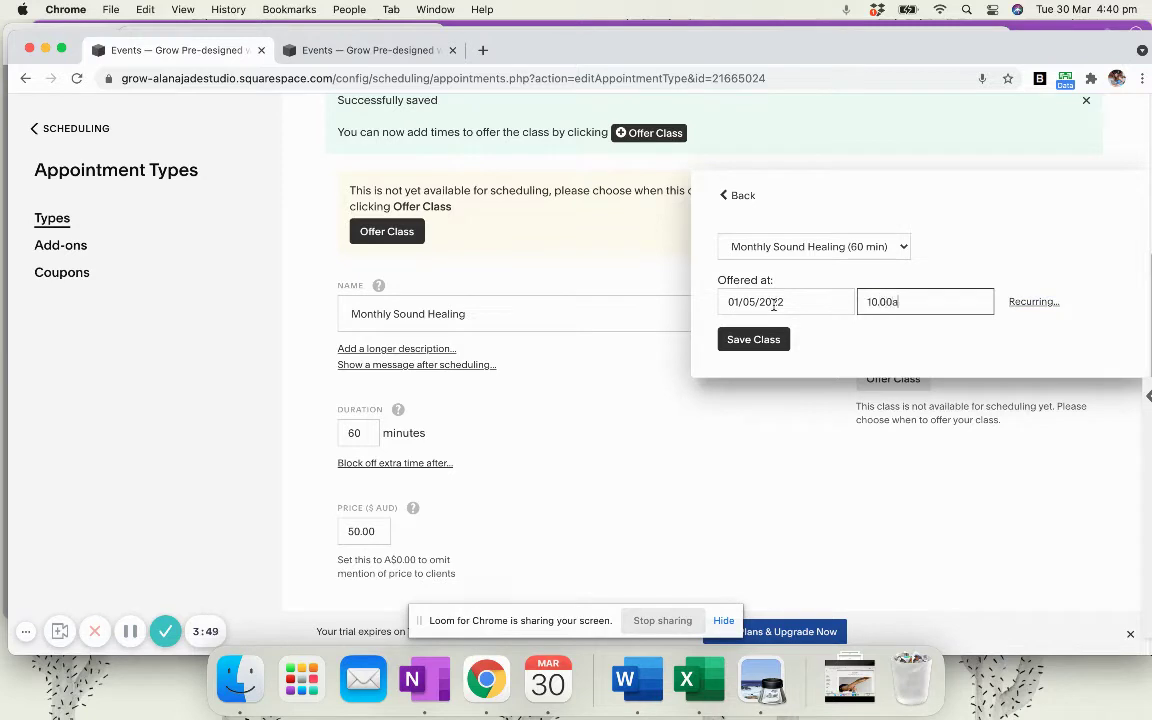
type("m")
key("Tab")
left_click(1086, 301)
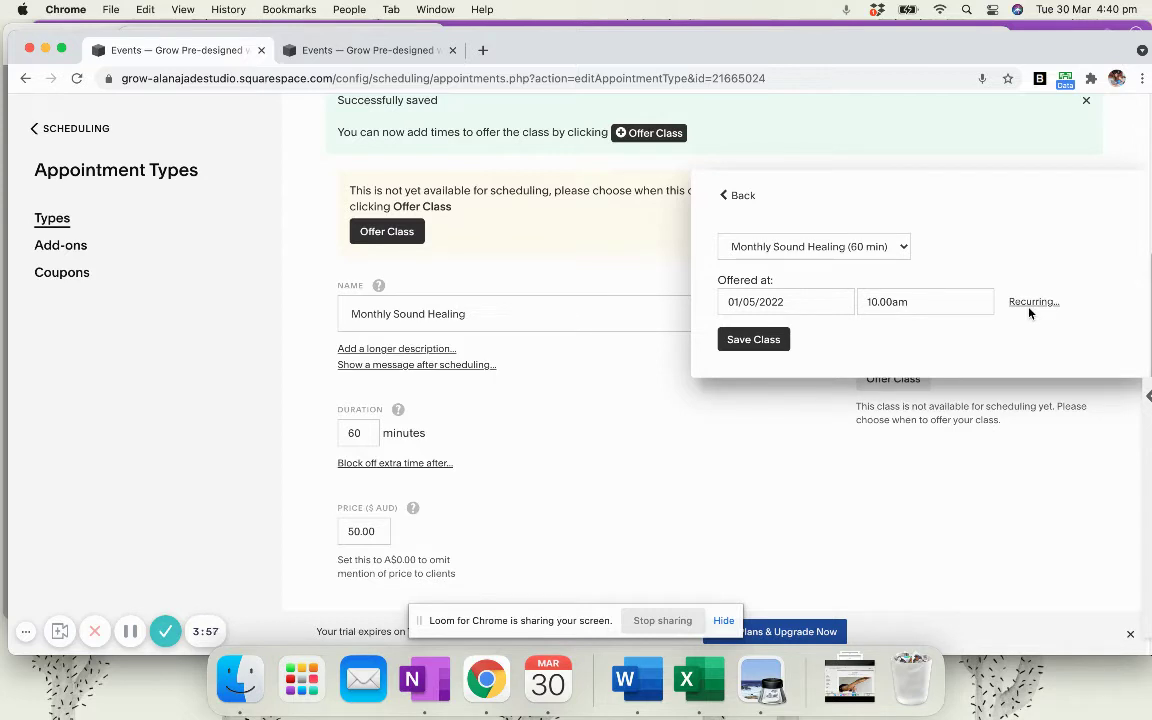
Change the class date to April 12, 2021 and save the class
left_click(800, 301)
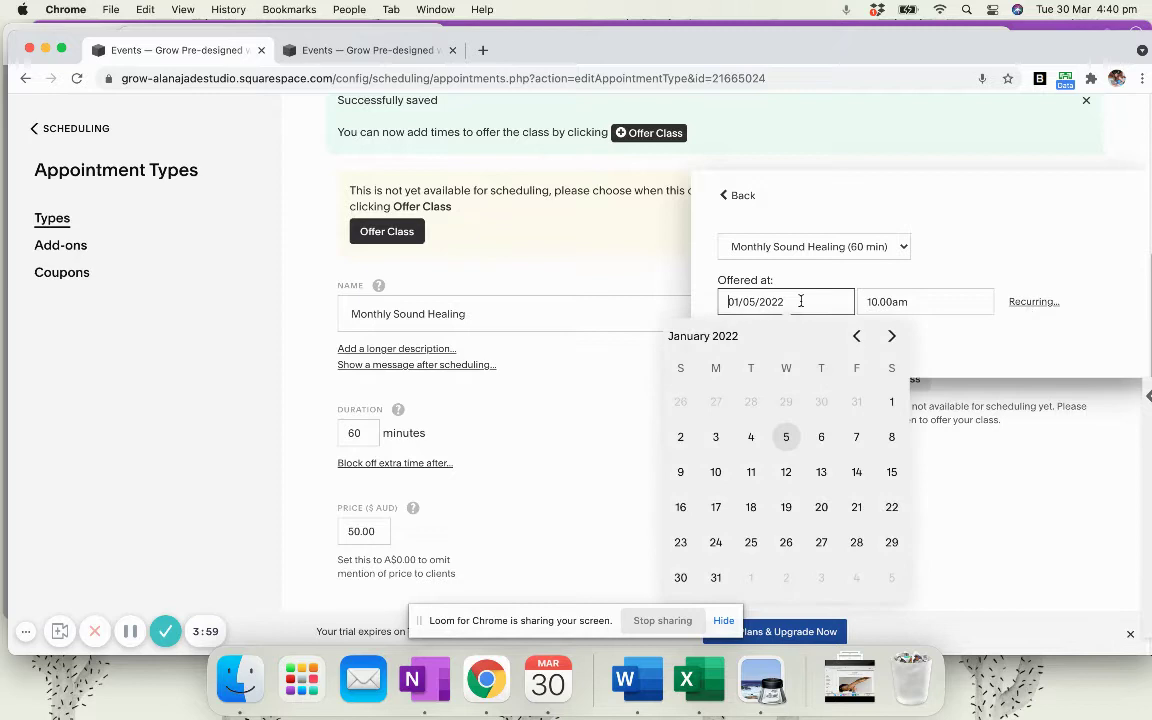
left_click(856, 336)
left_click(856, 336)
left_click(856, 336)
left_click(857, 337)
left_click(857, 337)
left_click(858, 338)
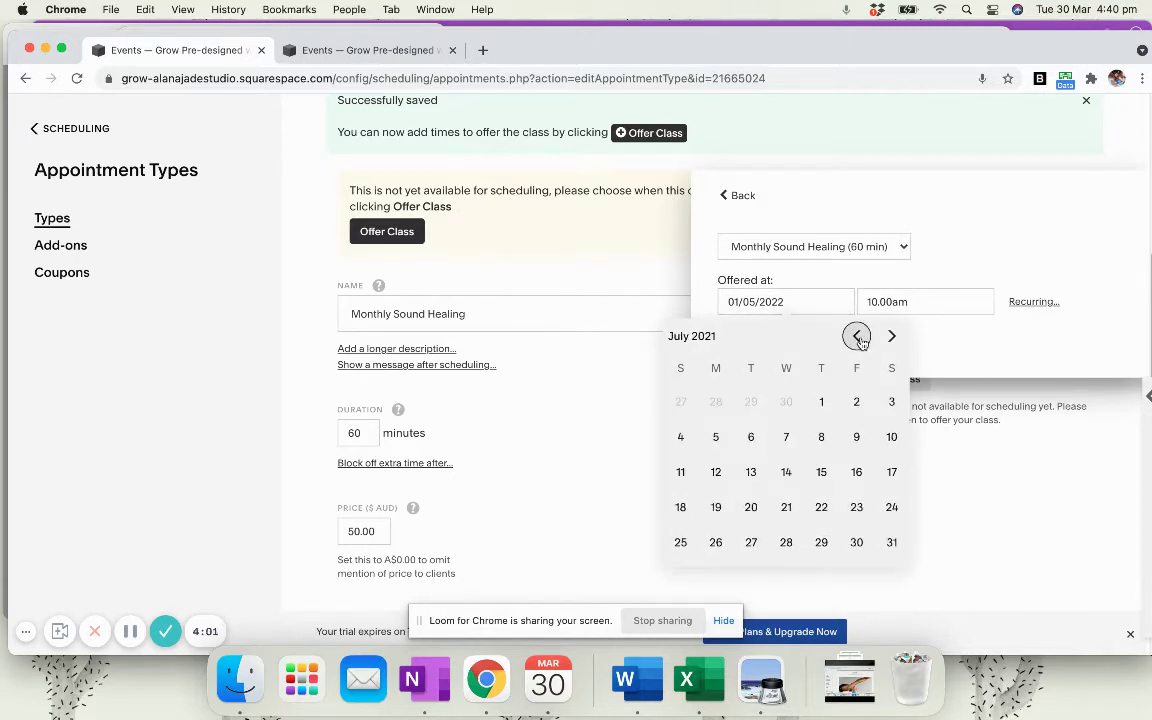
left_click(858, 338)
left_click(858, 338)
left_click(857, 337)
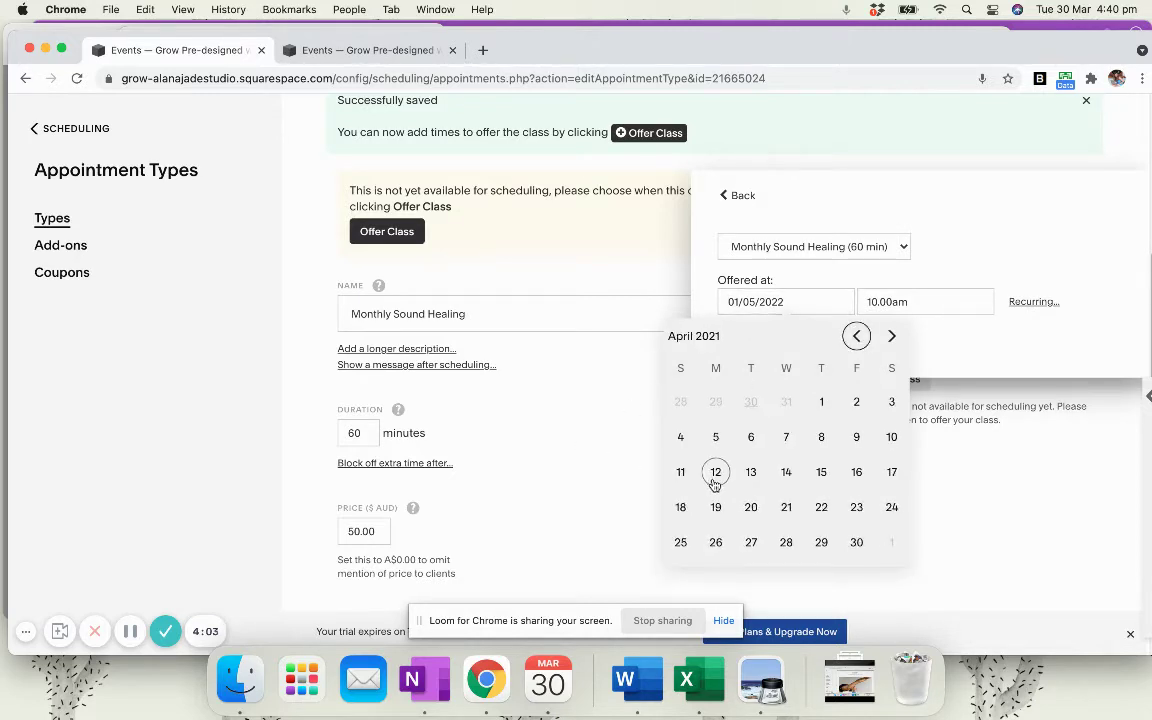
left_click(715, 473)
left_click(762, 340)
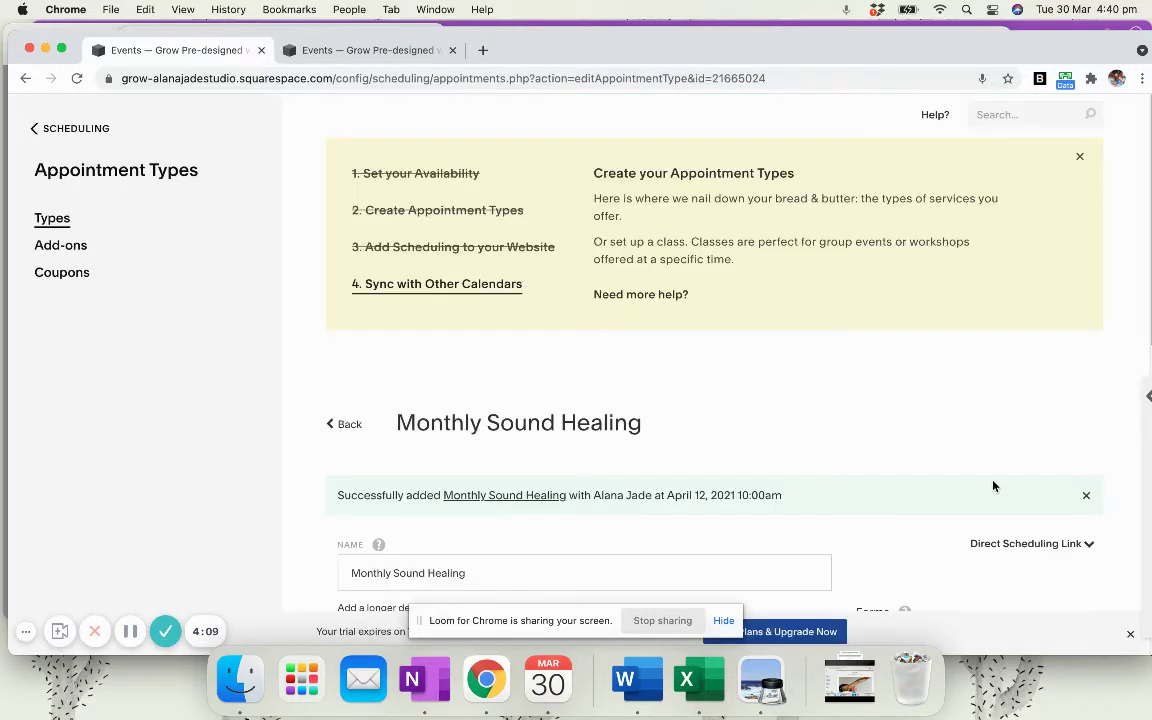
Cancel adding another class time and return to the Scheduling dashboard
scroll(993, 490, "down", 5)
scroll(993, 500, "down", 1)
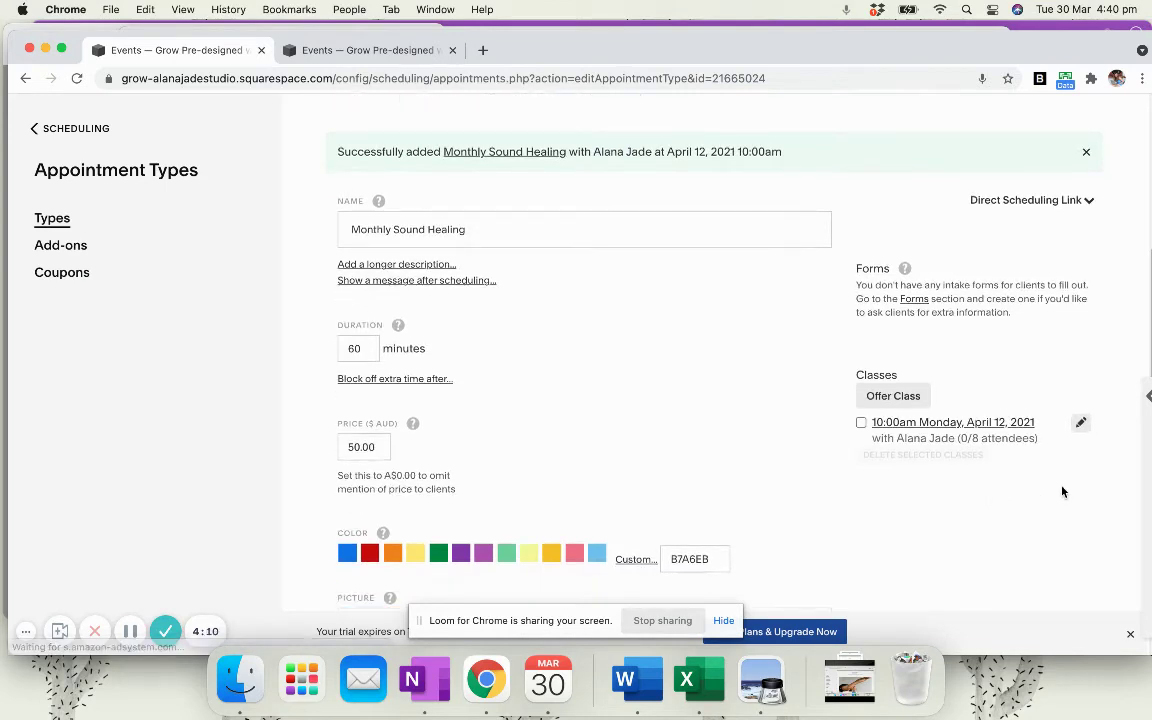
left_click(893, 397)
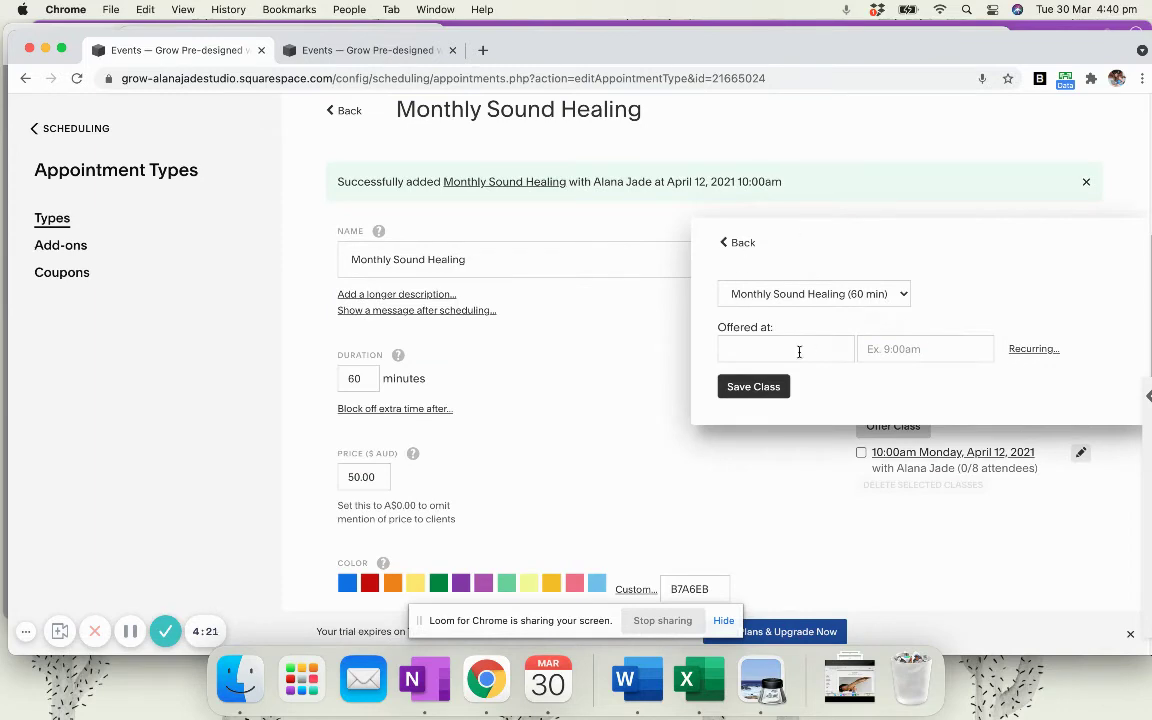
left_click(740, 245)
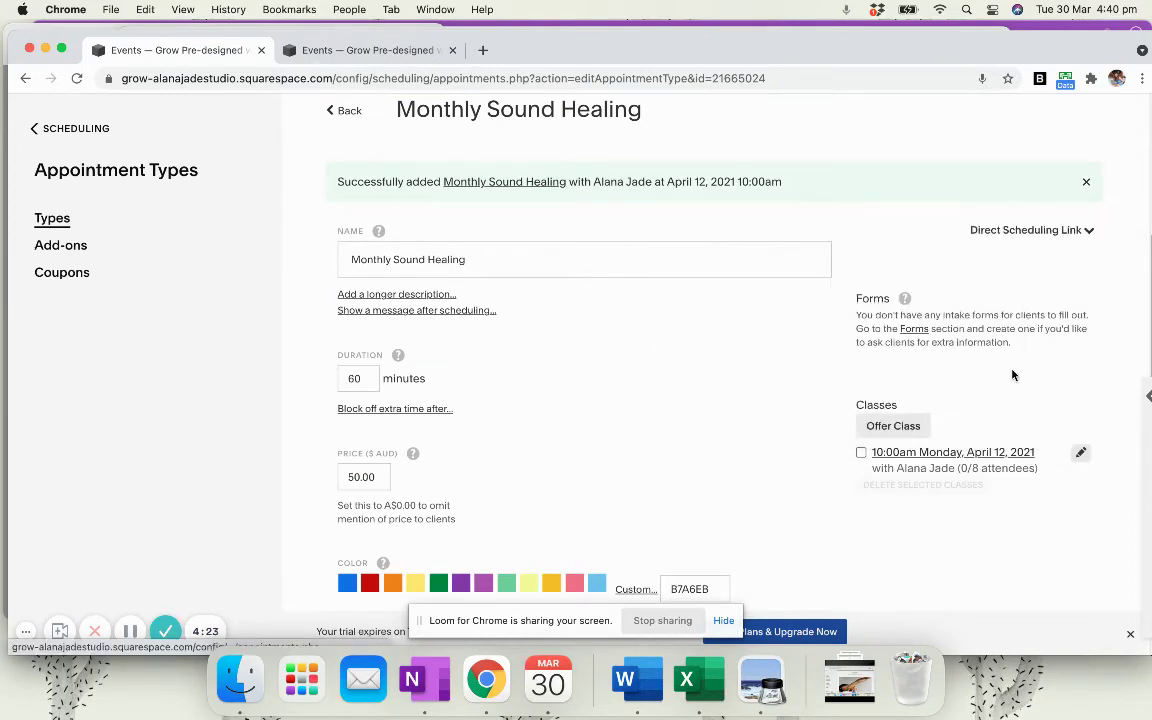
left_click(82, 131)
scroll(175, 390, "down", 3)
scroll(183, 395, "down", 2)
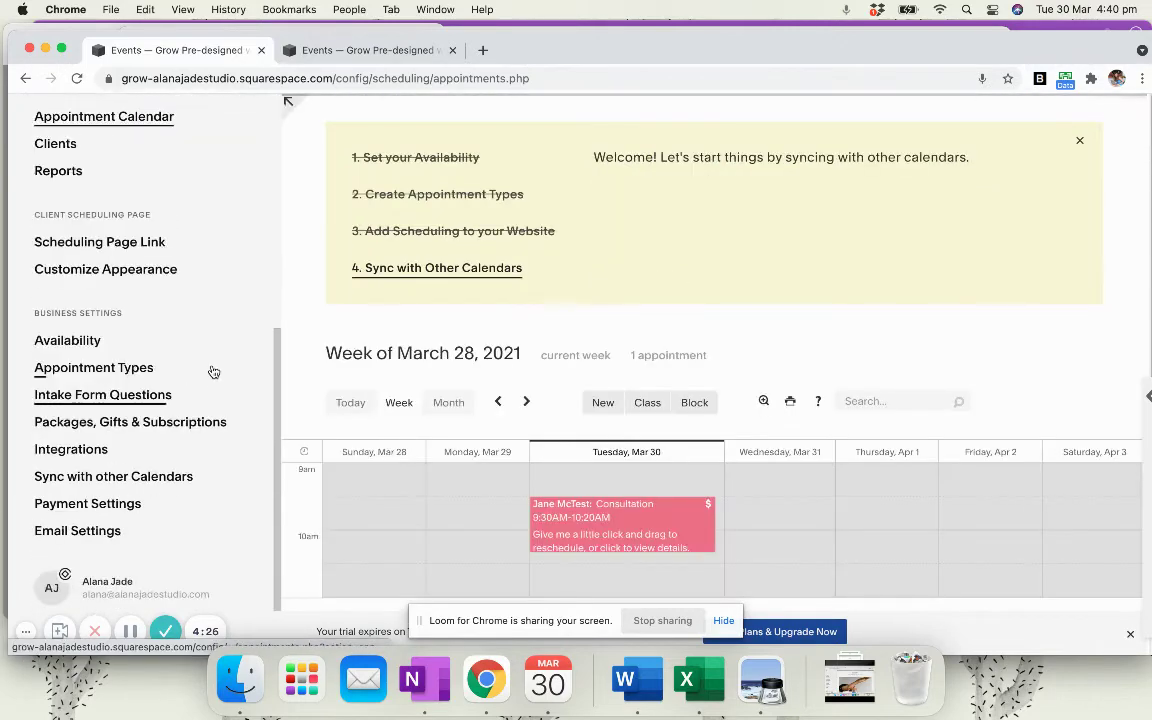
left_click(77, 530)
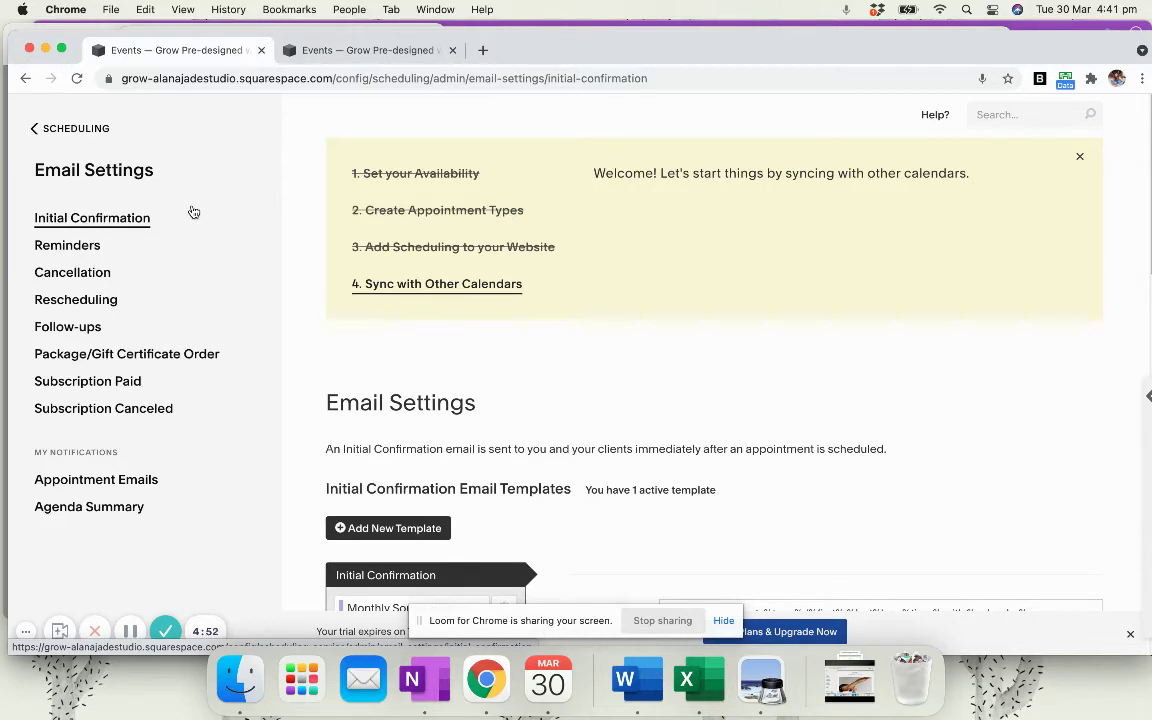
left_click(34, 132)
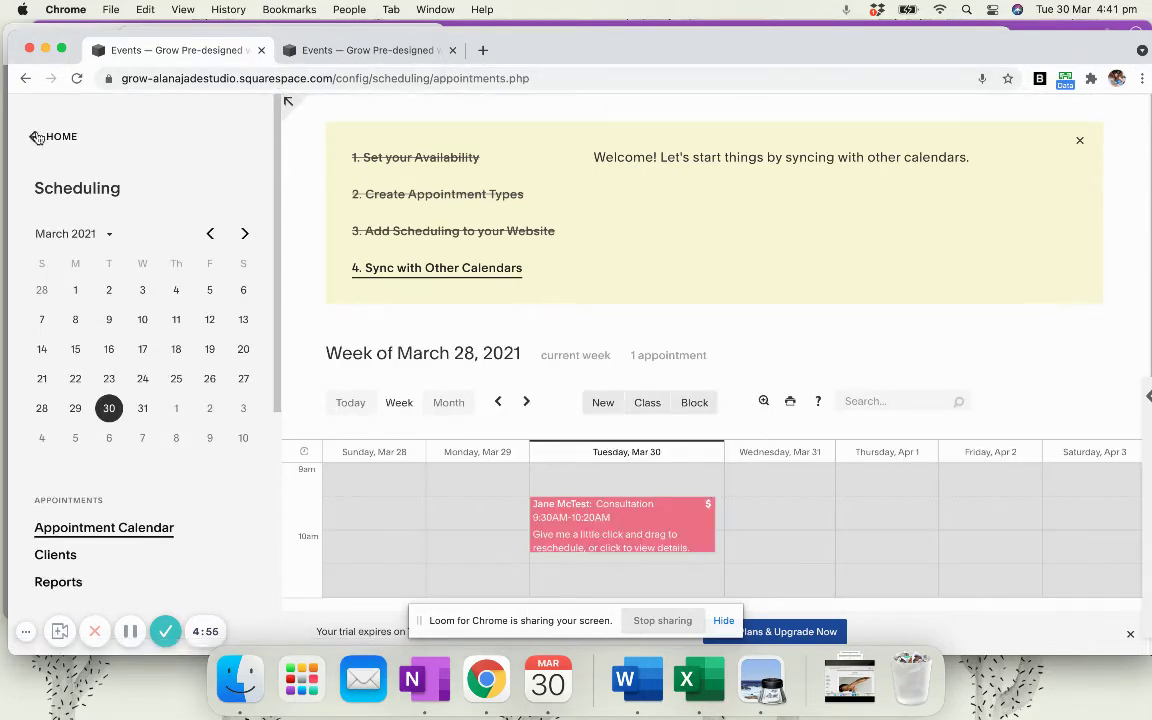
scroll(149, 180, "down", 10)
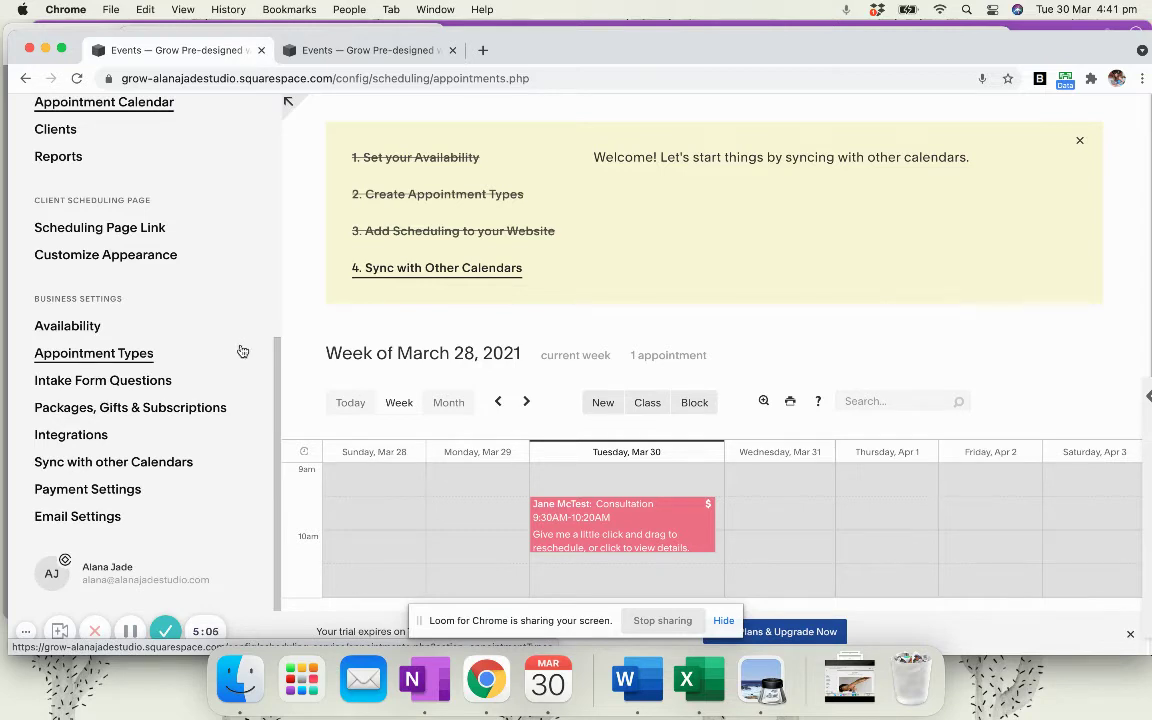
scroll(240, 352, "up", 2)
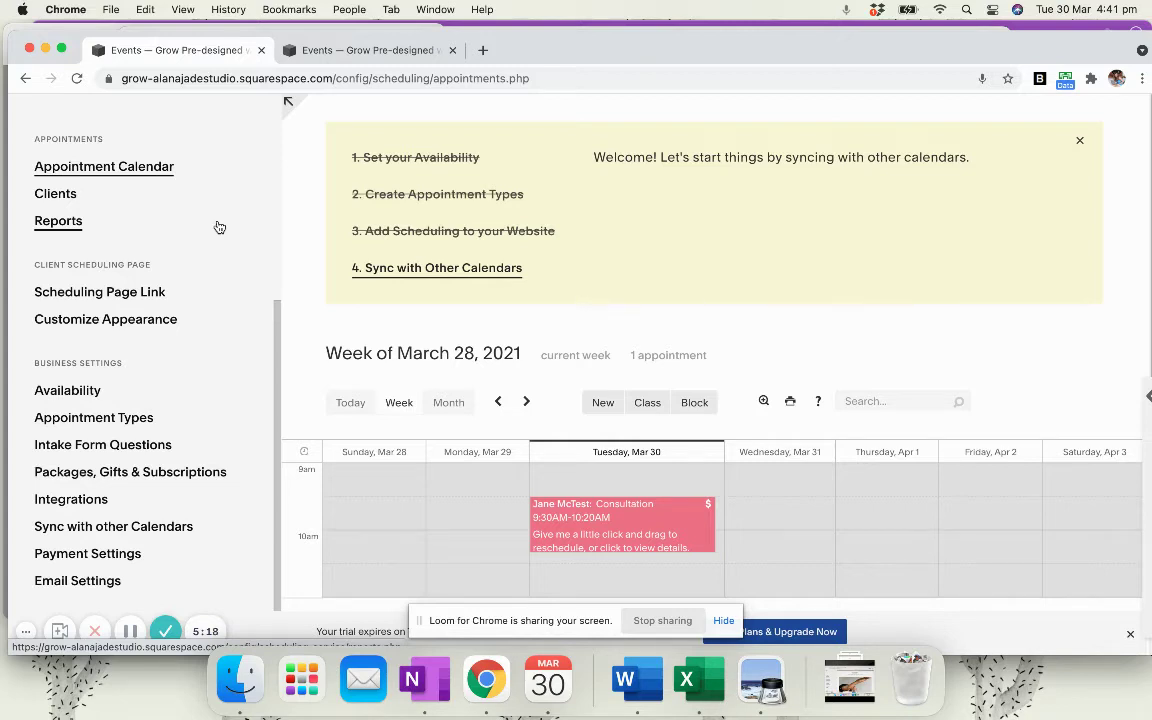
Copy Monthly Sound Healing's direct booking link, then return to the main site menu
left_click(90, 299)
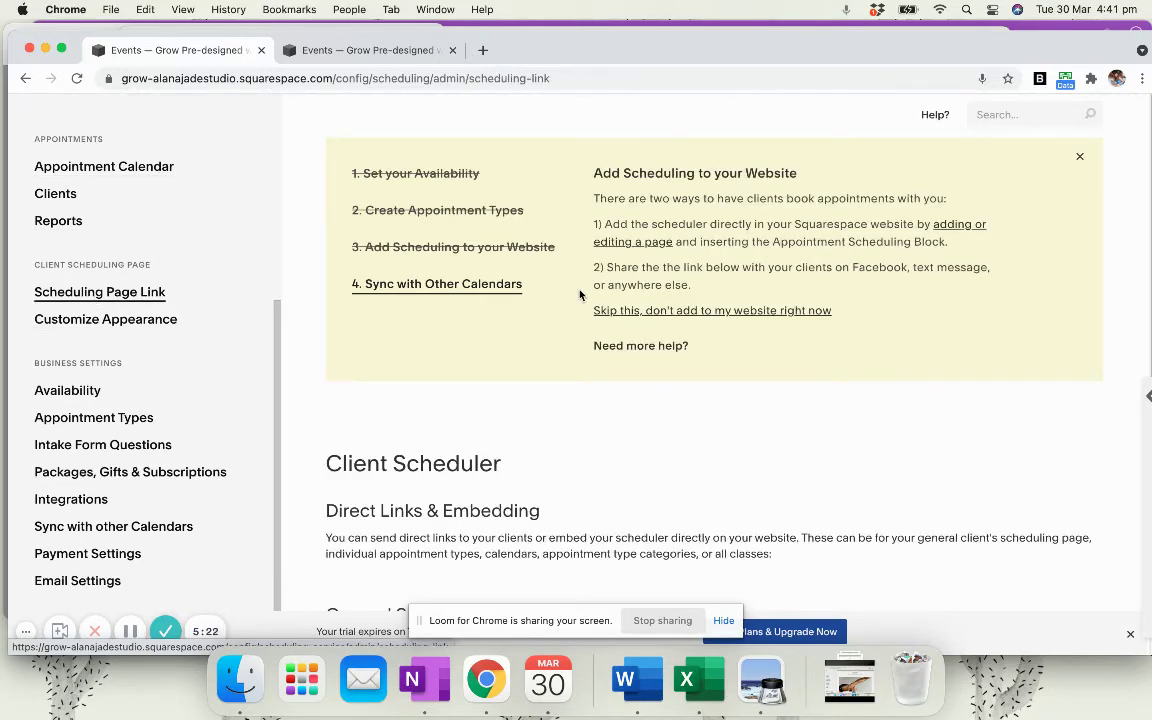
scroll(580, 296, "down", 3)
scroll(580, 296, "down", 3)
left_click(677, 293)
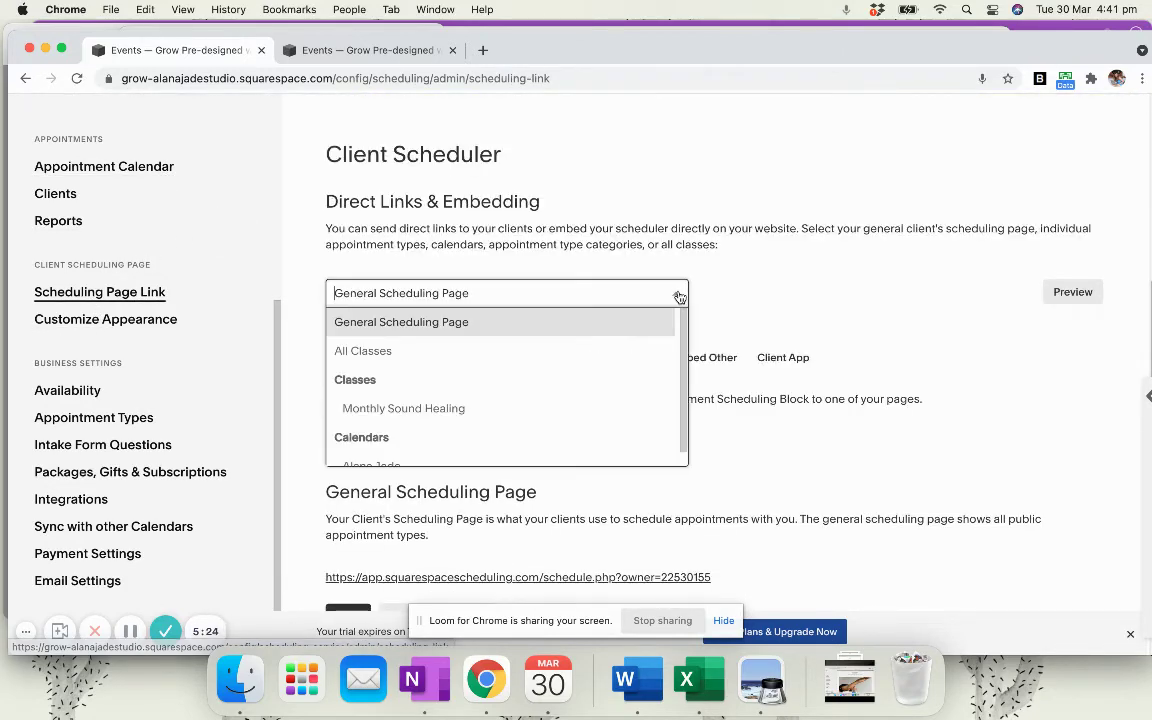
left_click(441, 410)
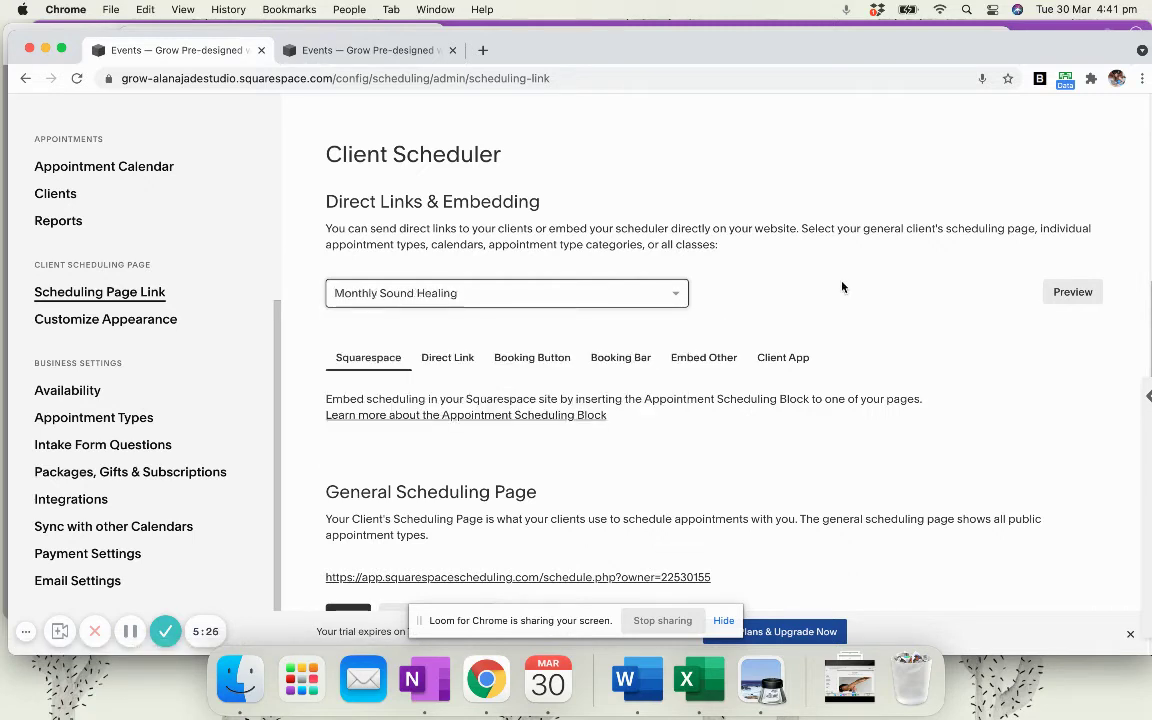
left_click(445, 362)
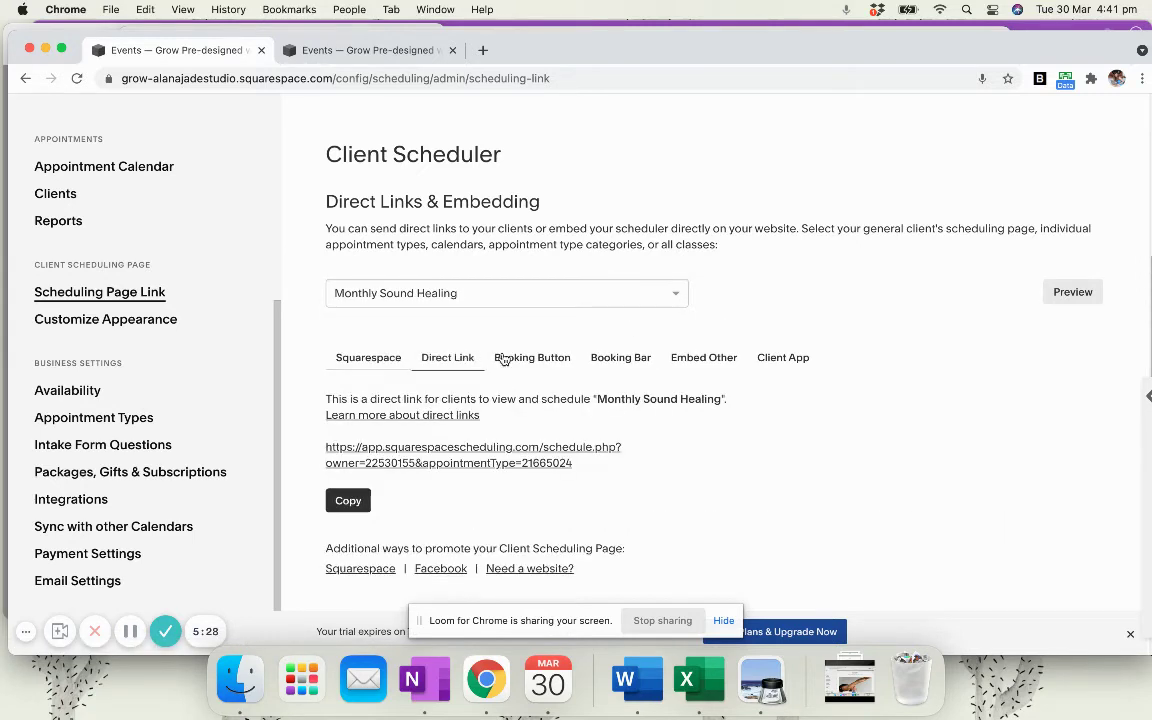
left_click(352, 503)
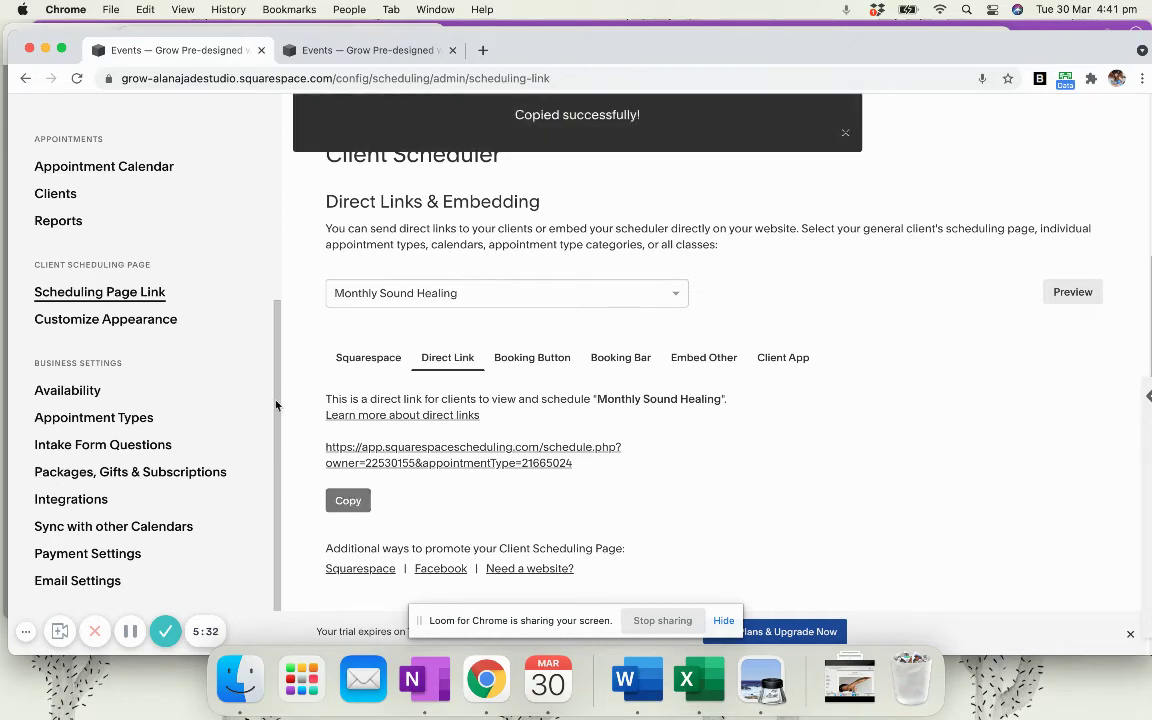
scroll(100, 300, "up", 5)
left_click(52, 138)
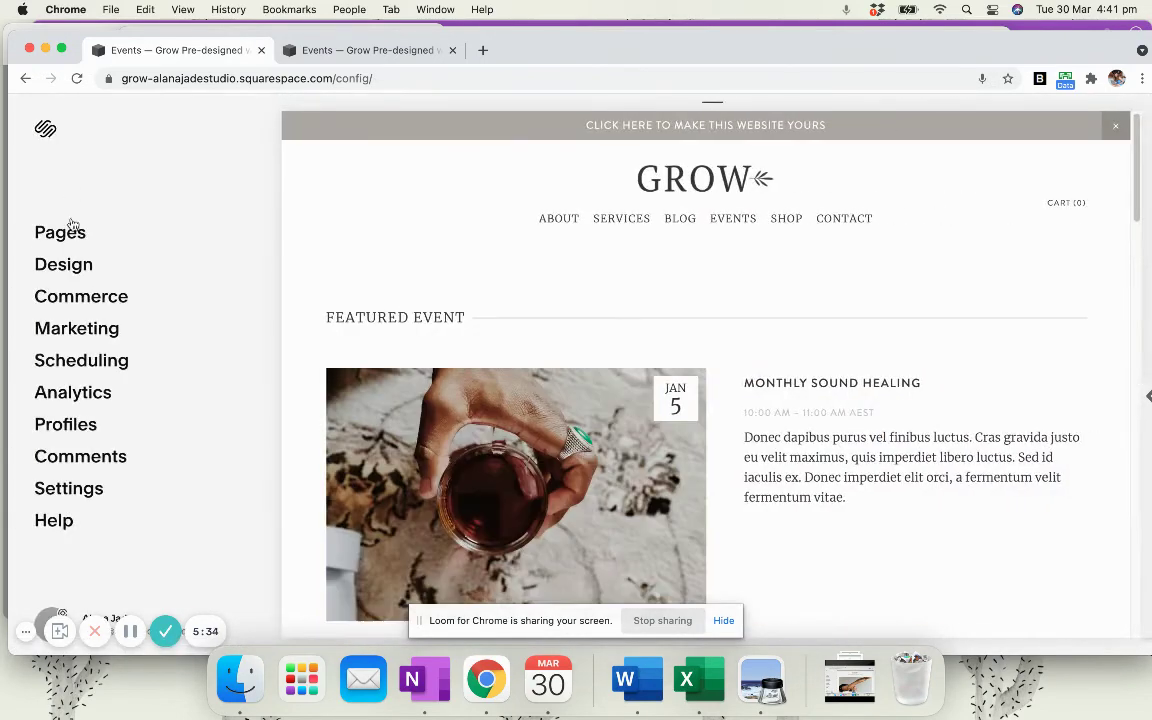
Open the Monthly Sound Healing event's settings from Pages > Events and scroll to Buy Your Ticket
left_click(59, 232)
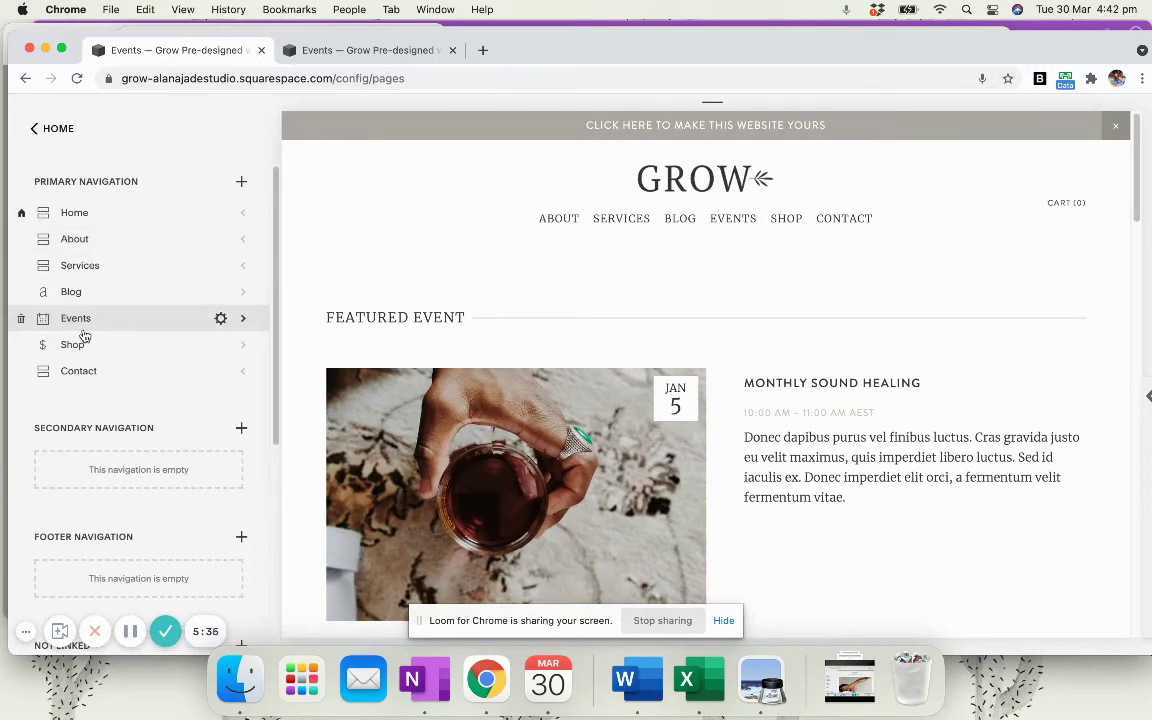
left_click(84, 335)
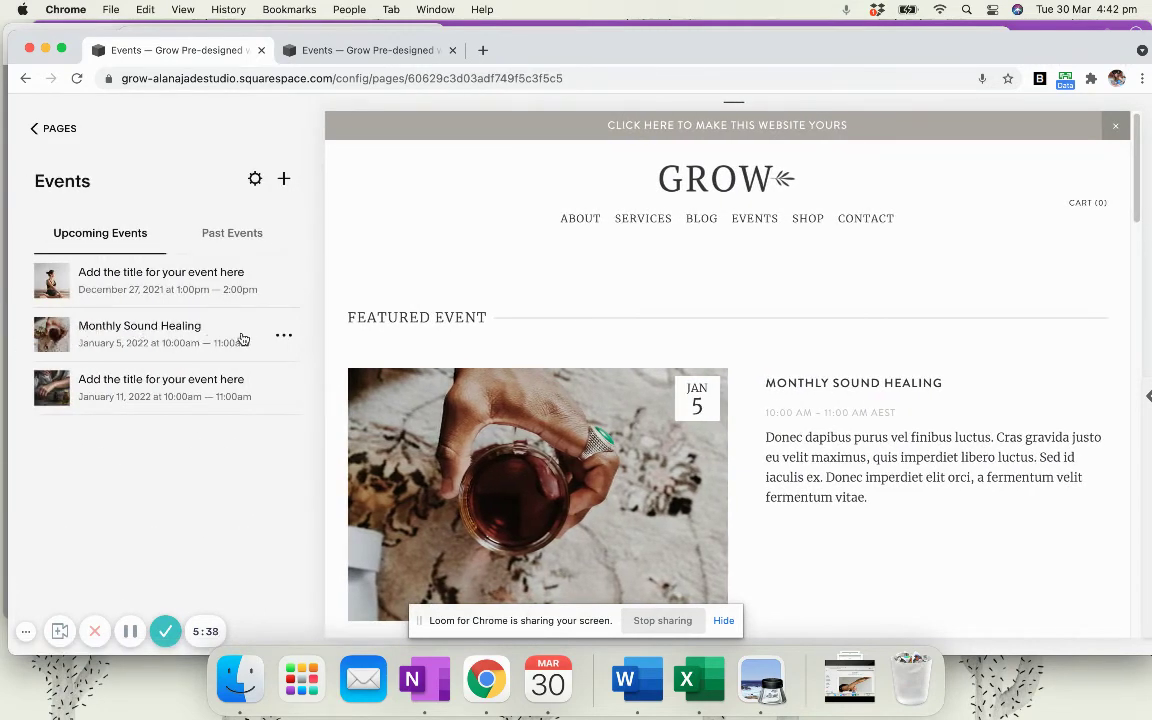
left_click(284, 337)
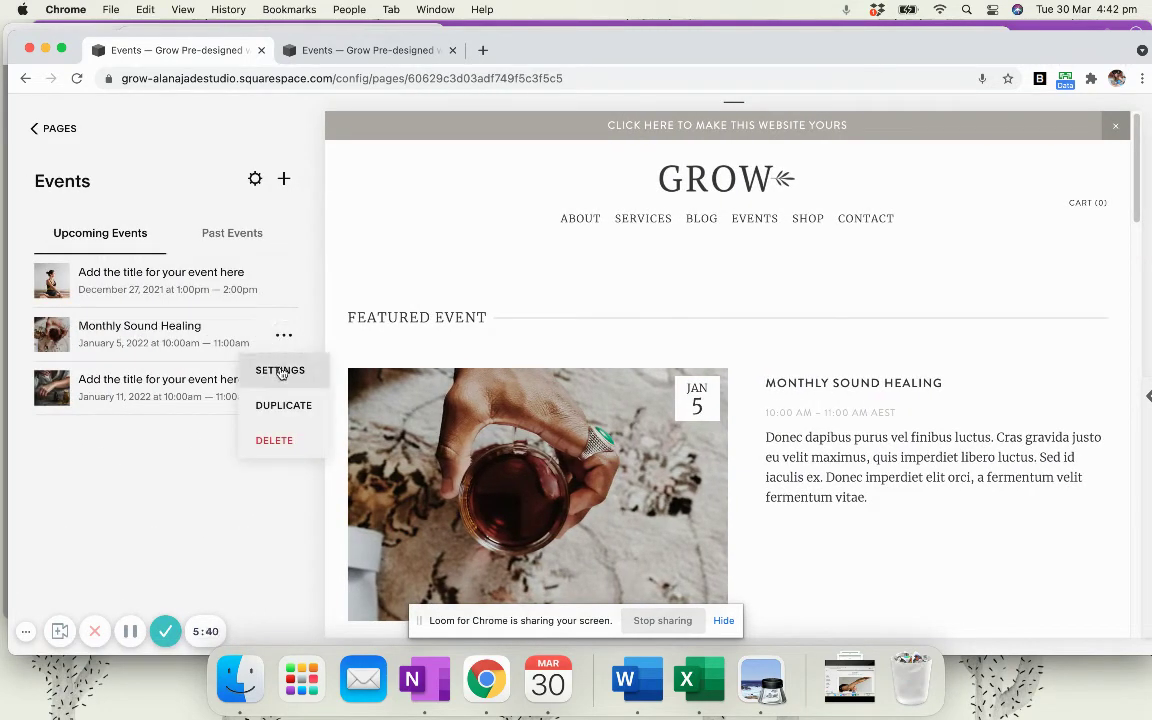
left_click(281, 370)
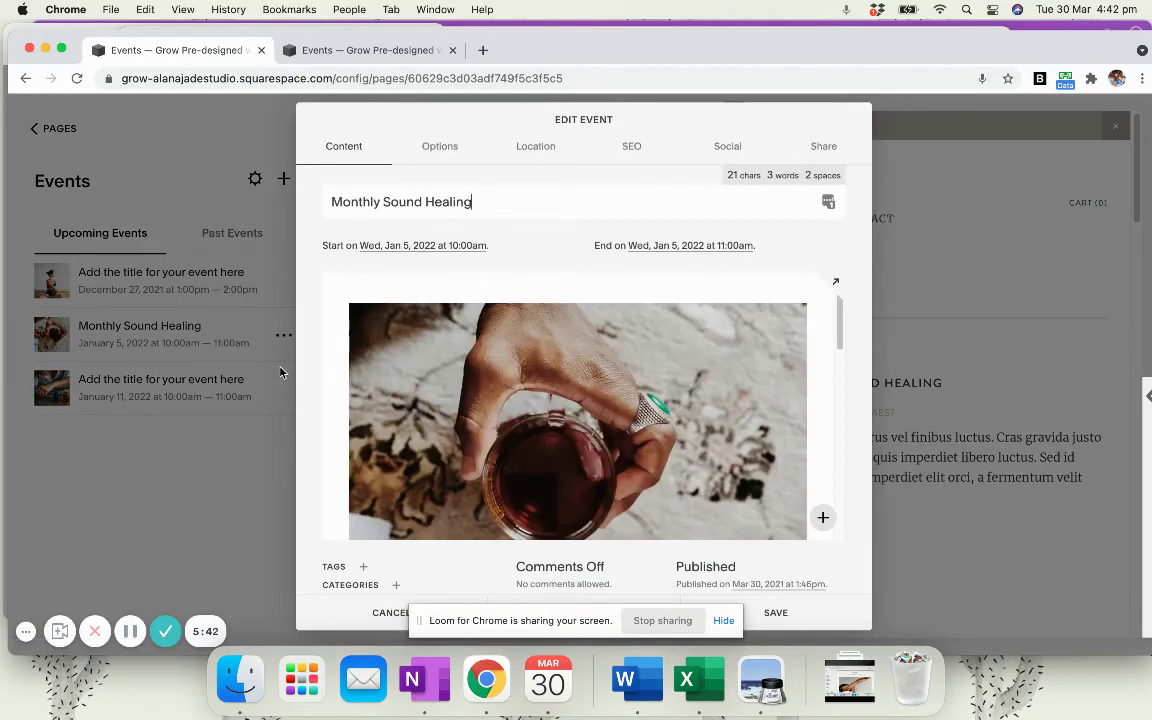
scroll(535, 400, "down", 10)
scroll(535, 400, "up", 5)
scroll(532, 410, "down", 5)
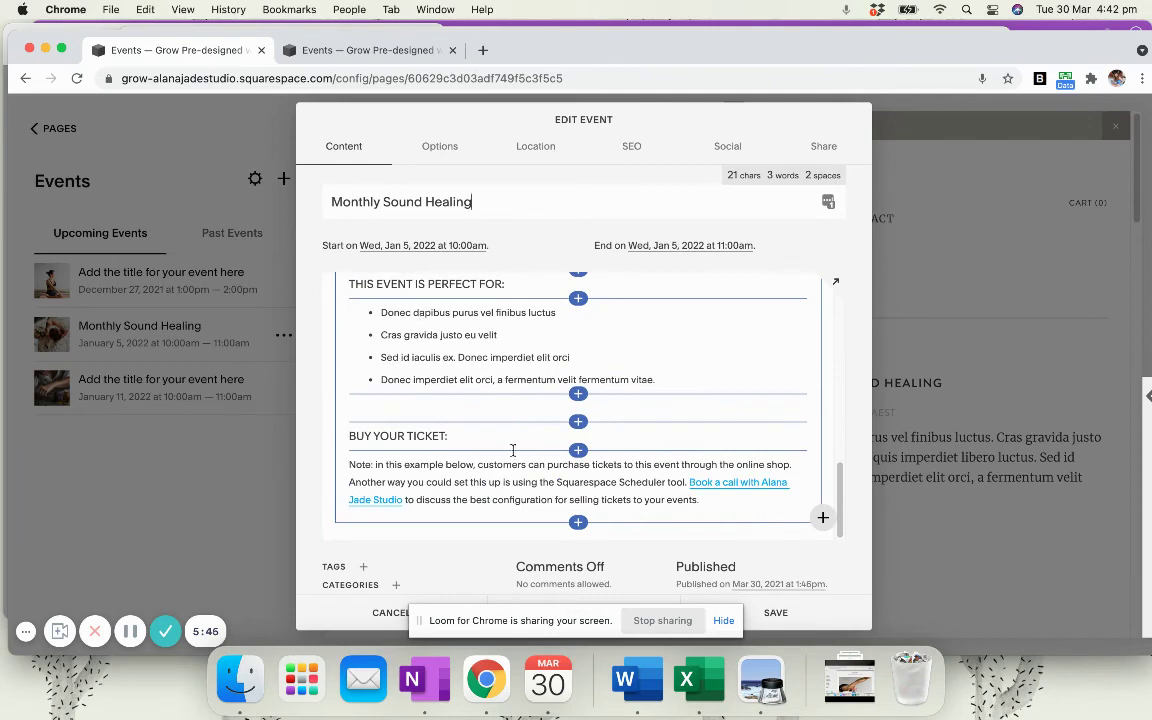
Insert a Scheduling block below Buy Your Ticket using a custom link to the pasted Acuity URL
left_click(578, 522)
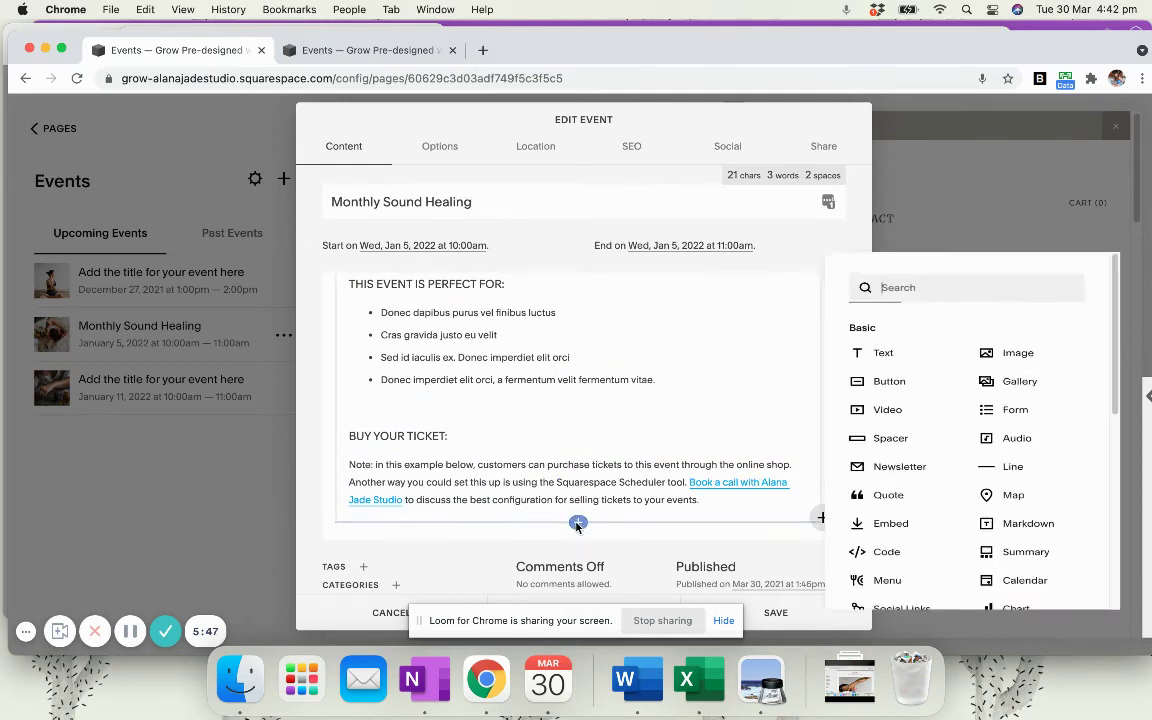
type("app")
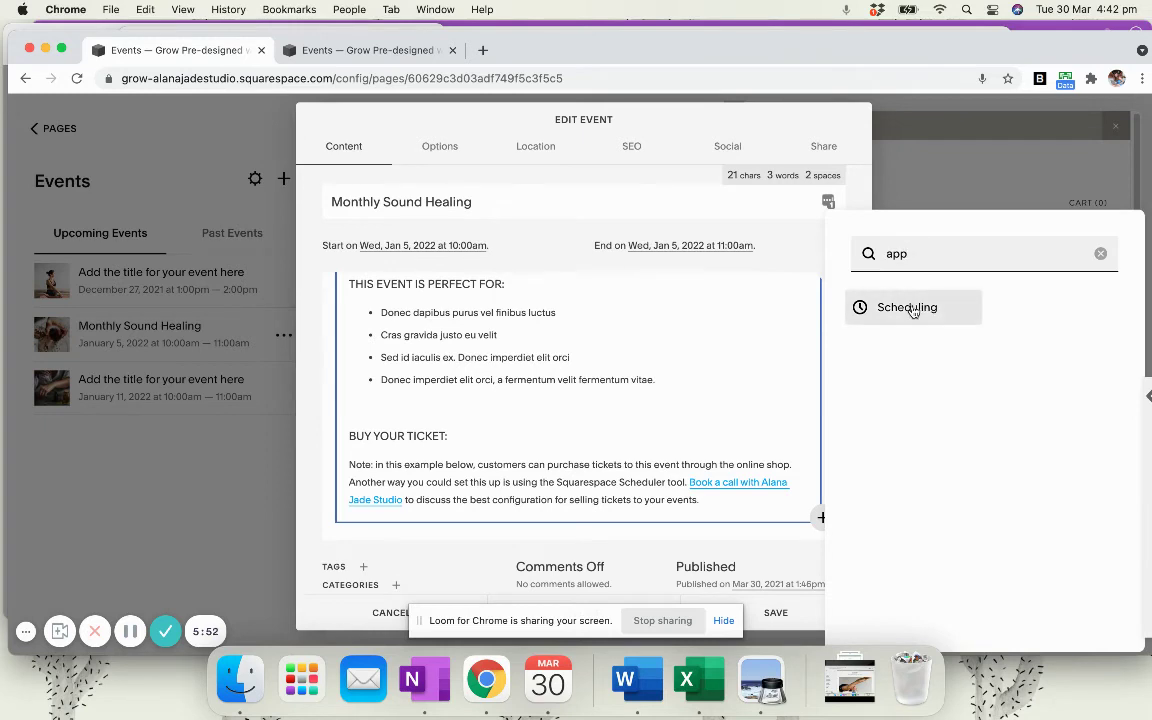
left_click(912, 311)
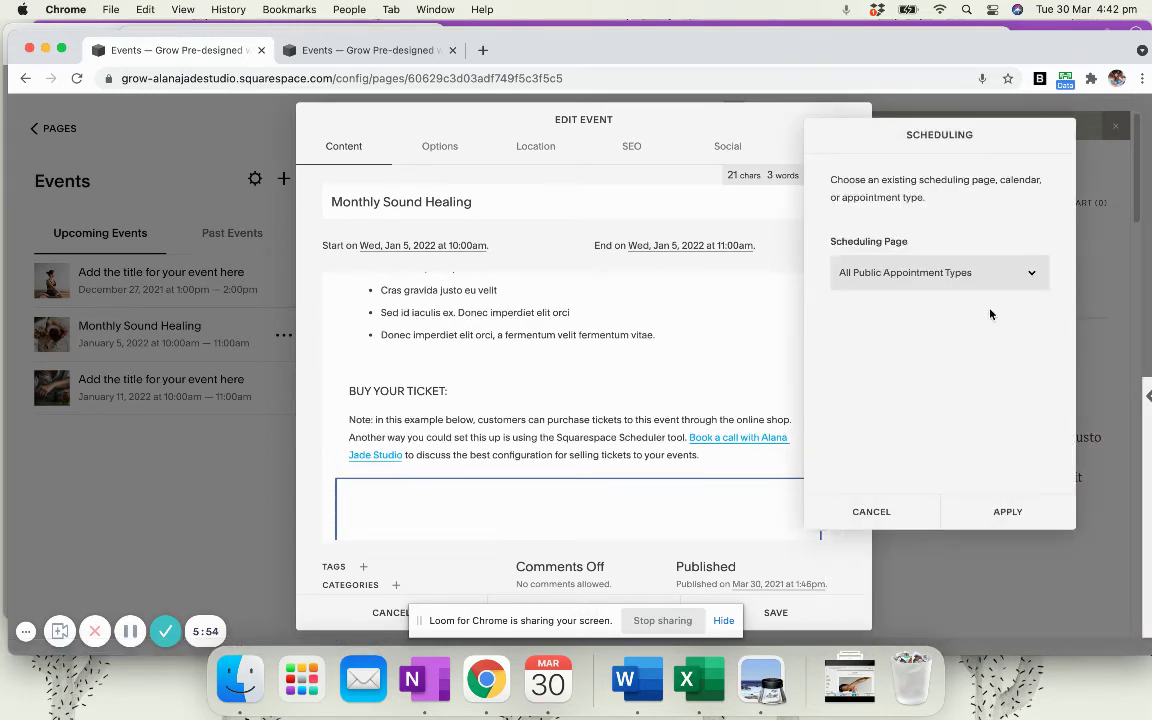
left_click(856, 280)
left_click(858, 291)
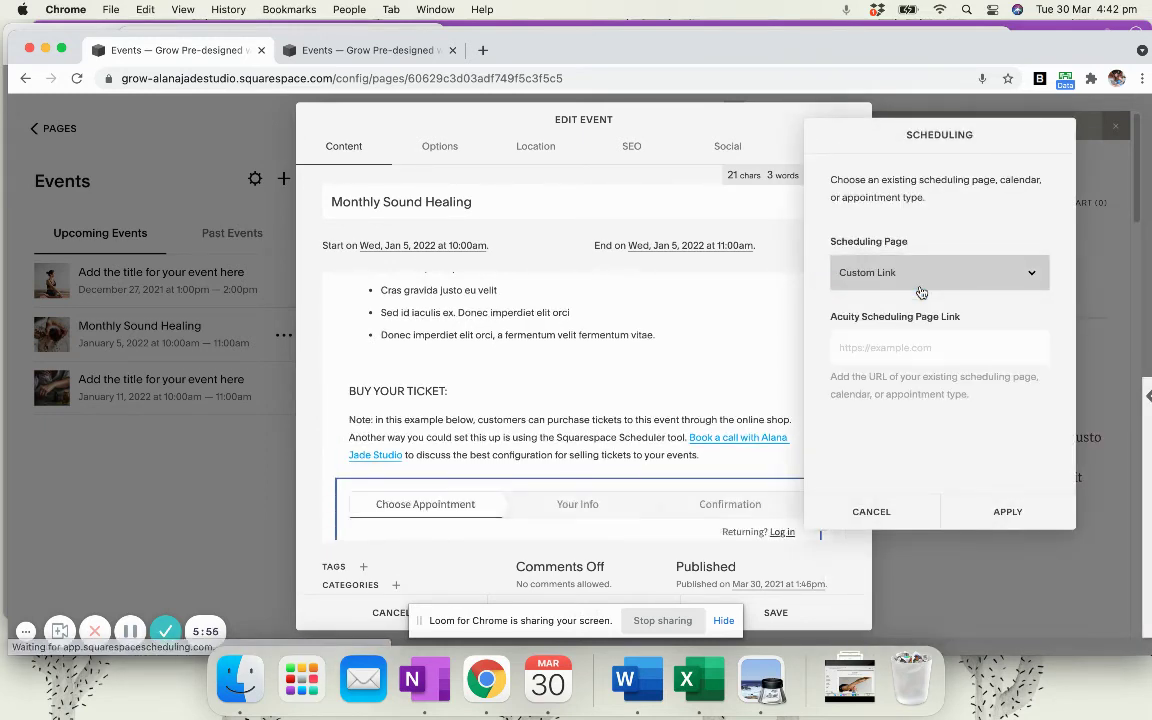
left_click(832, 340)
key("super+v")
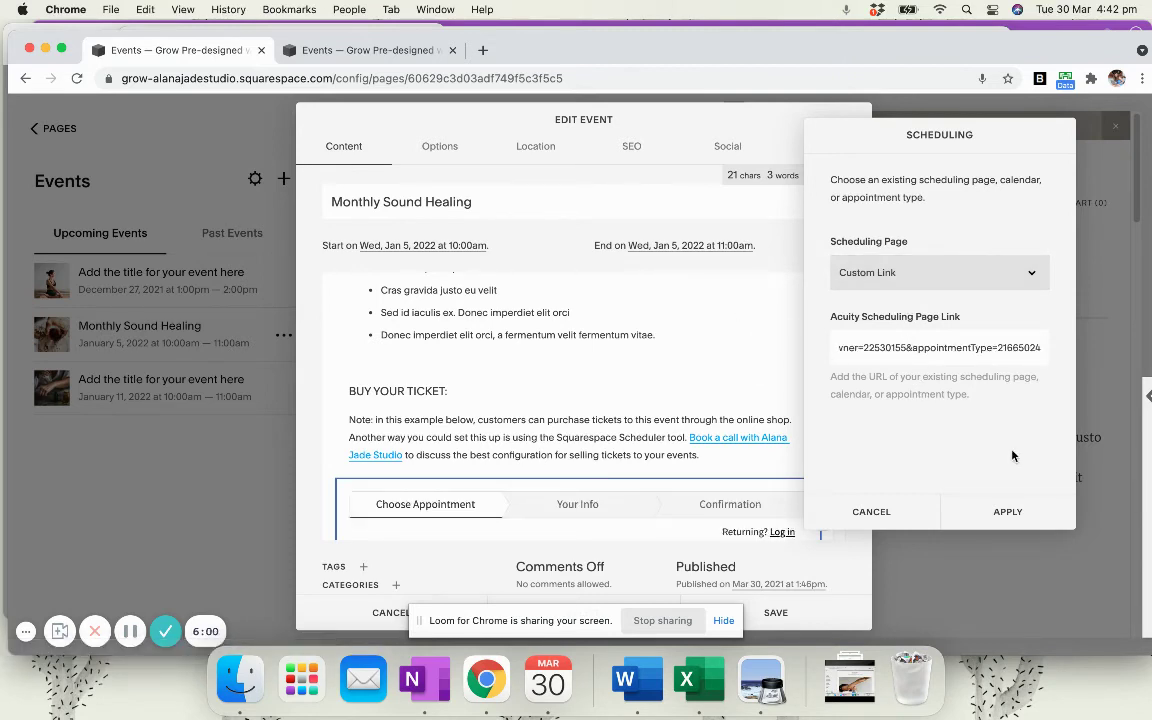
left_click(1006, 512)
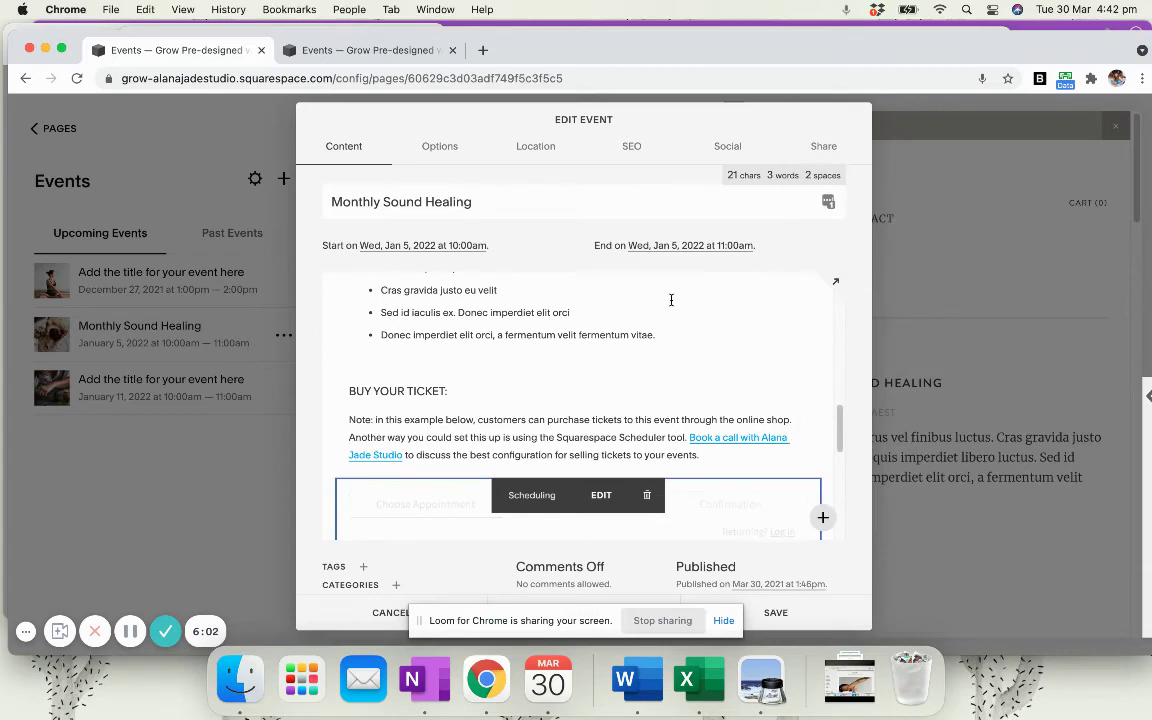
Review the embedded booking block and save the Monthly Sound Healing event
scroll(665, 305, "down", 3)
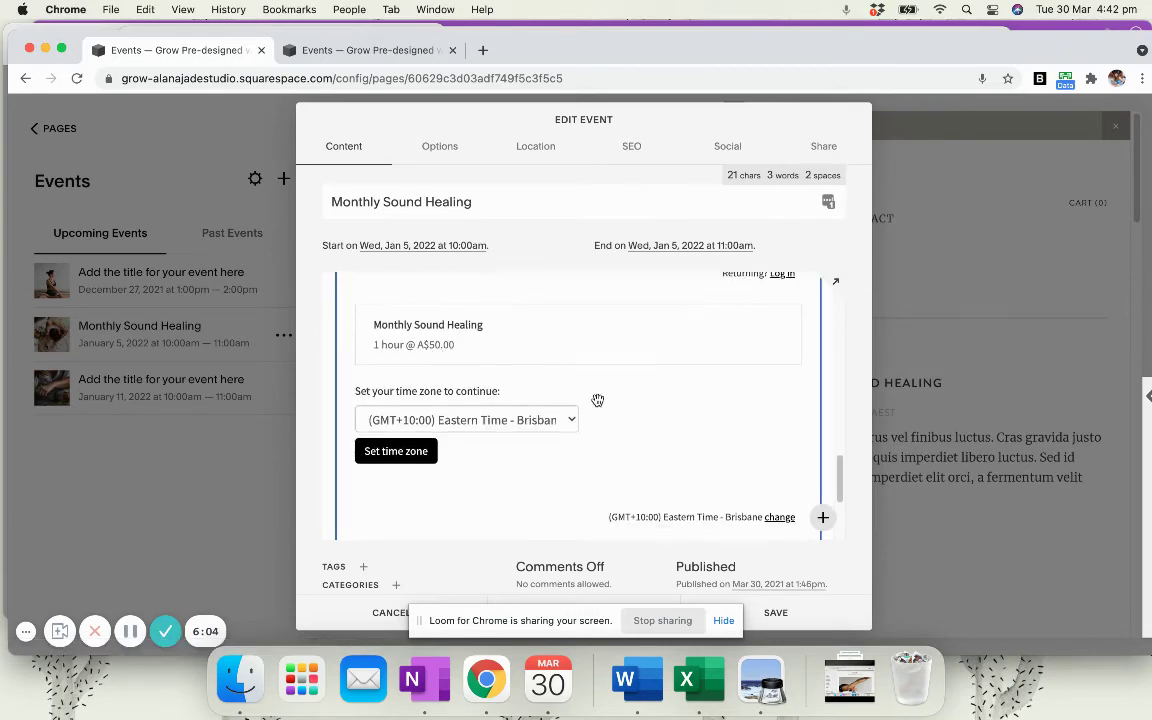
scroll(597, 399, "up", 3)
scroll(418, 360, "down", 2)
scroll(515, 362, "up", 1)
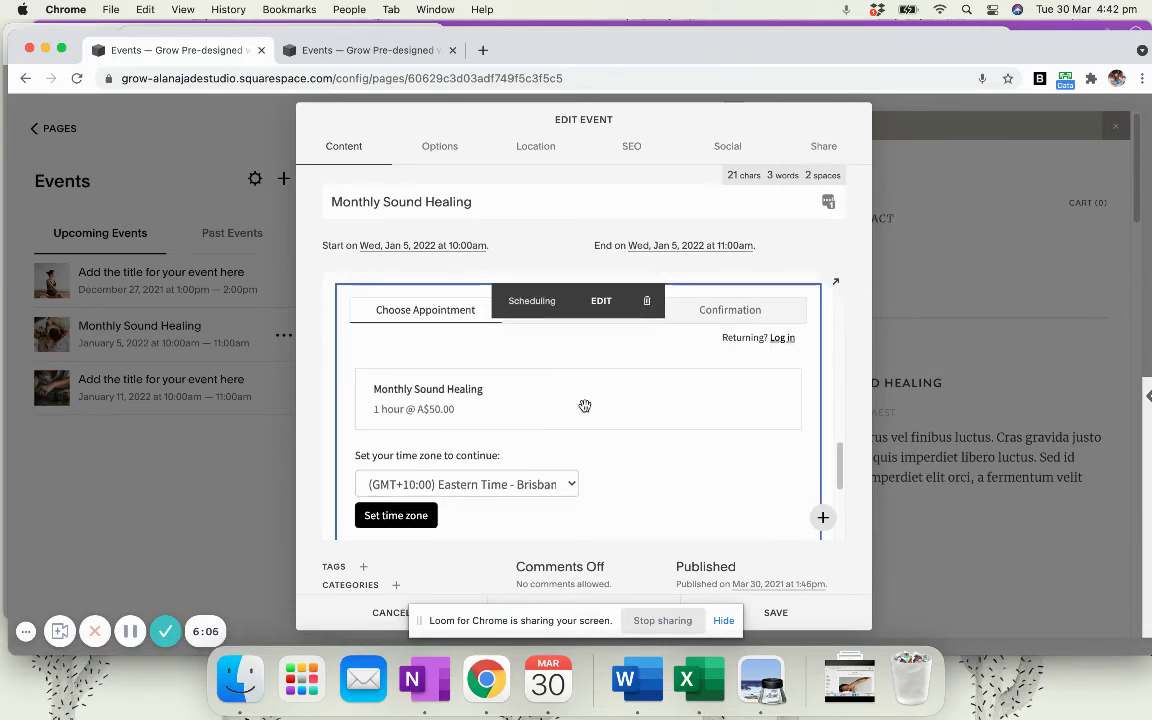
scroll(644, 427, "down", 2)
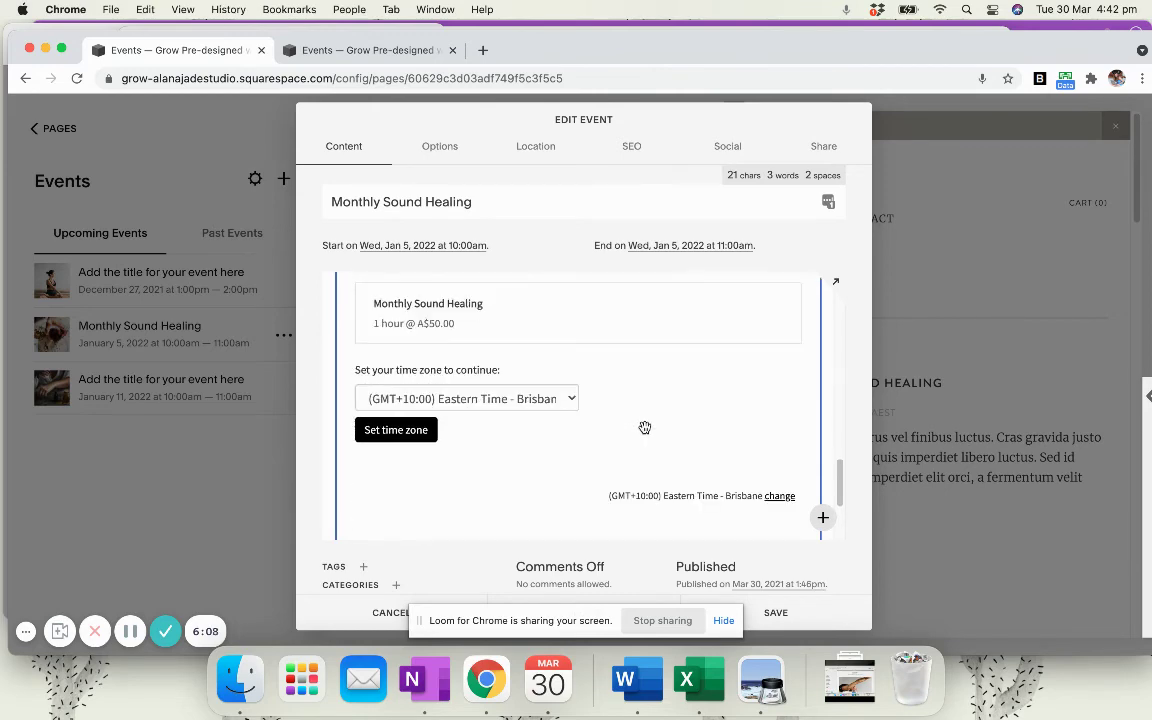
left_click(776, 614)
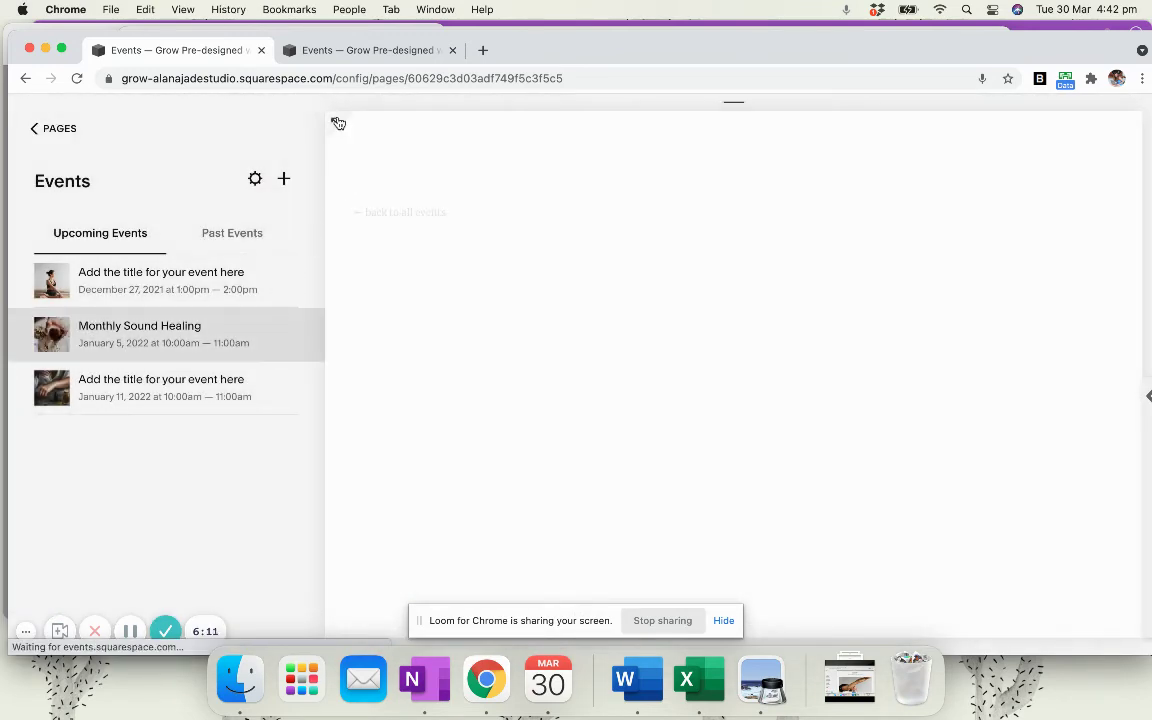
Expand the live event page to full width and set the booking time zone to Brisbane
left_click(968, 219)
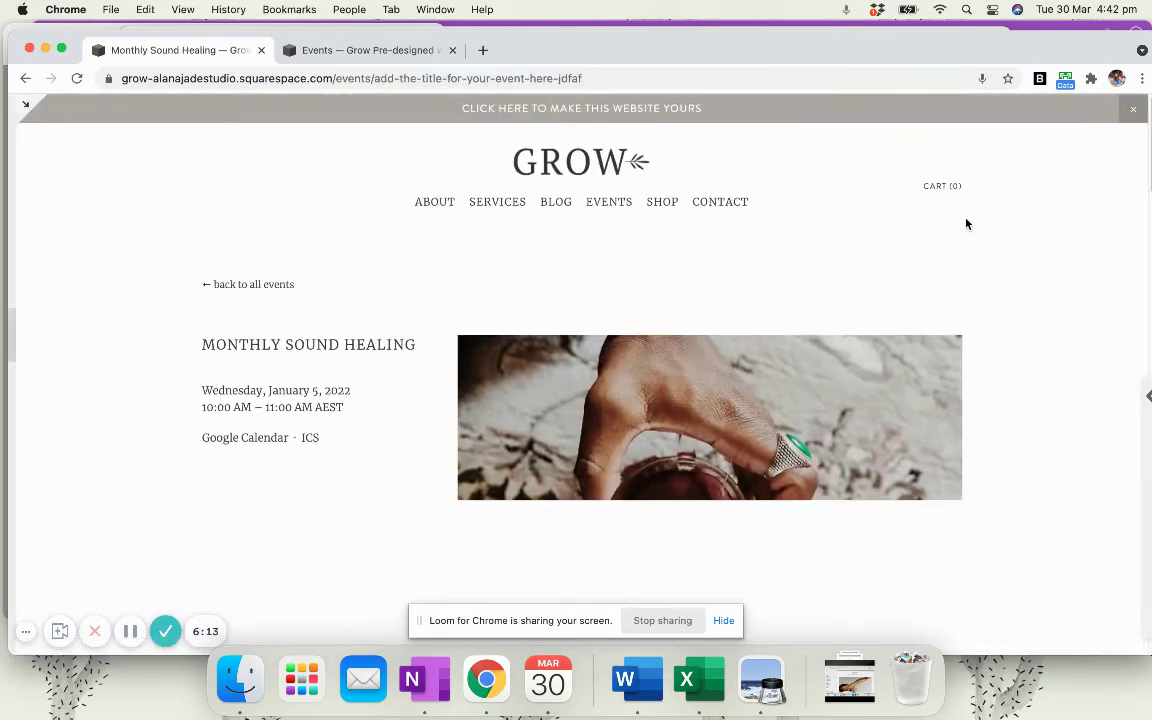
scroll(1013, 288, "down", 5)
scroll(1016, 290, "down", 10)
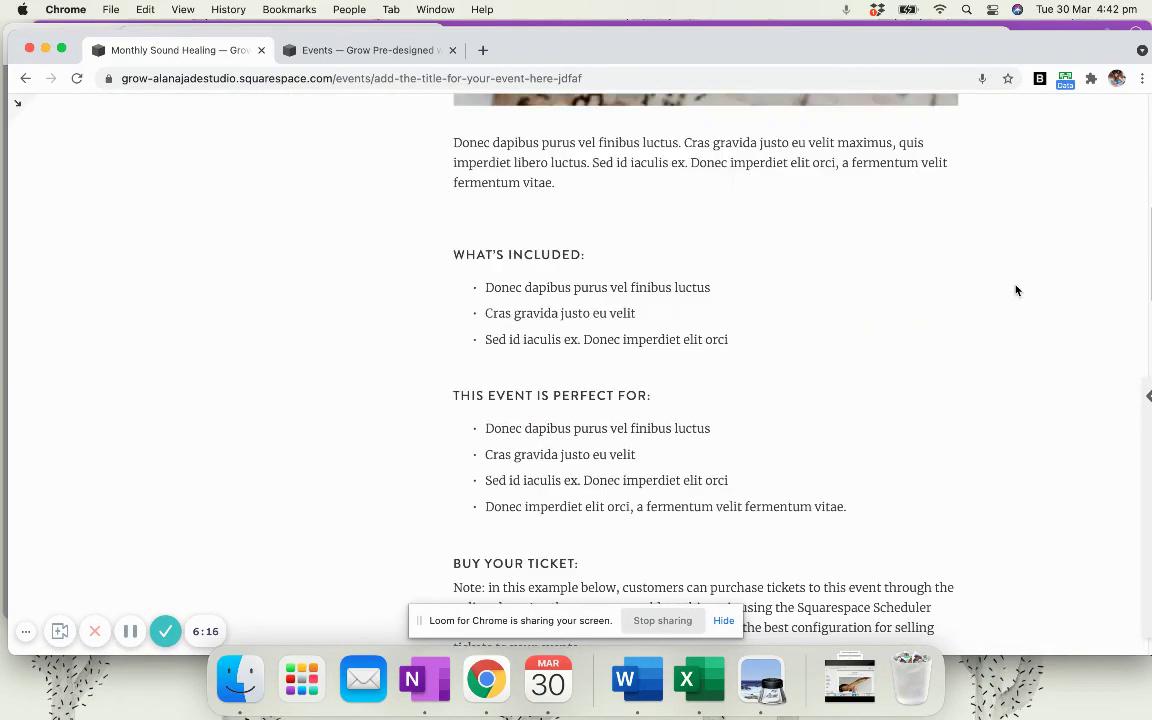
scroll(1011, 258, "down", 3)
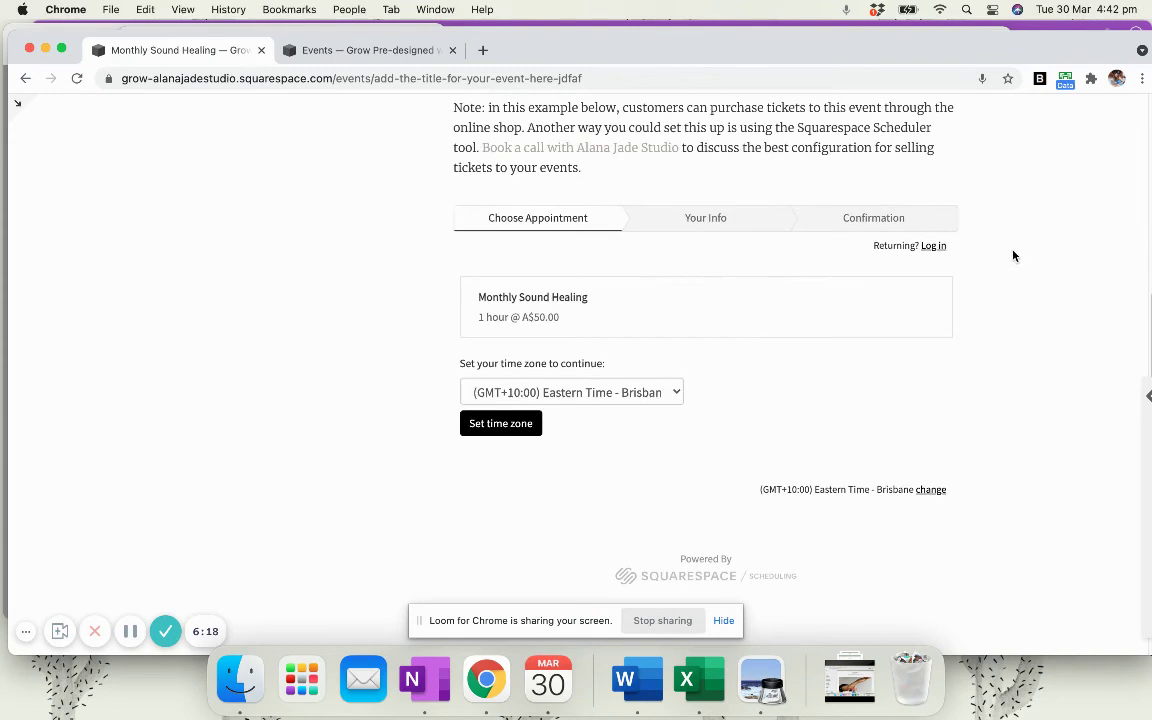
scroll(1013, 254, "up", 1)
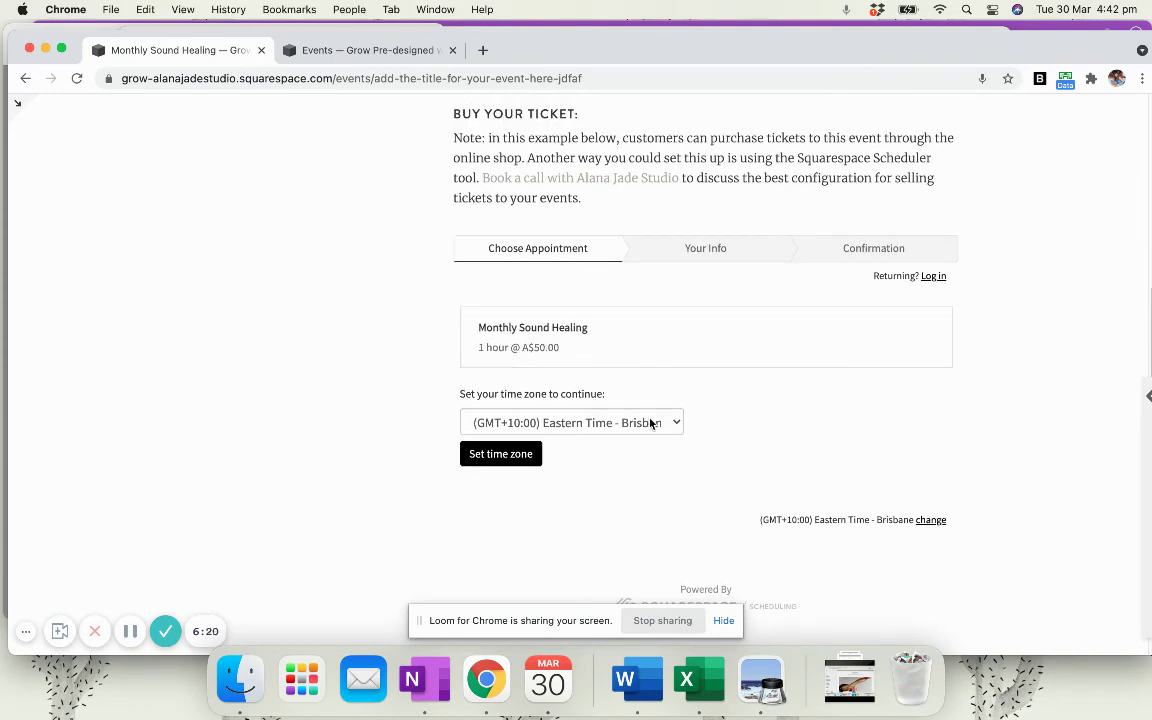
left_click(501, 465)
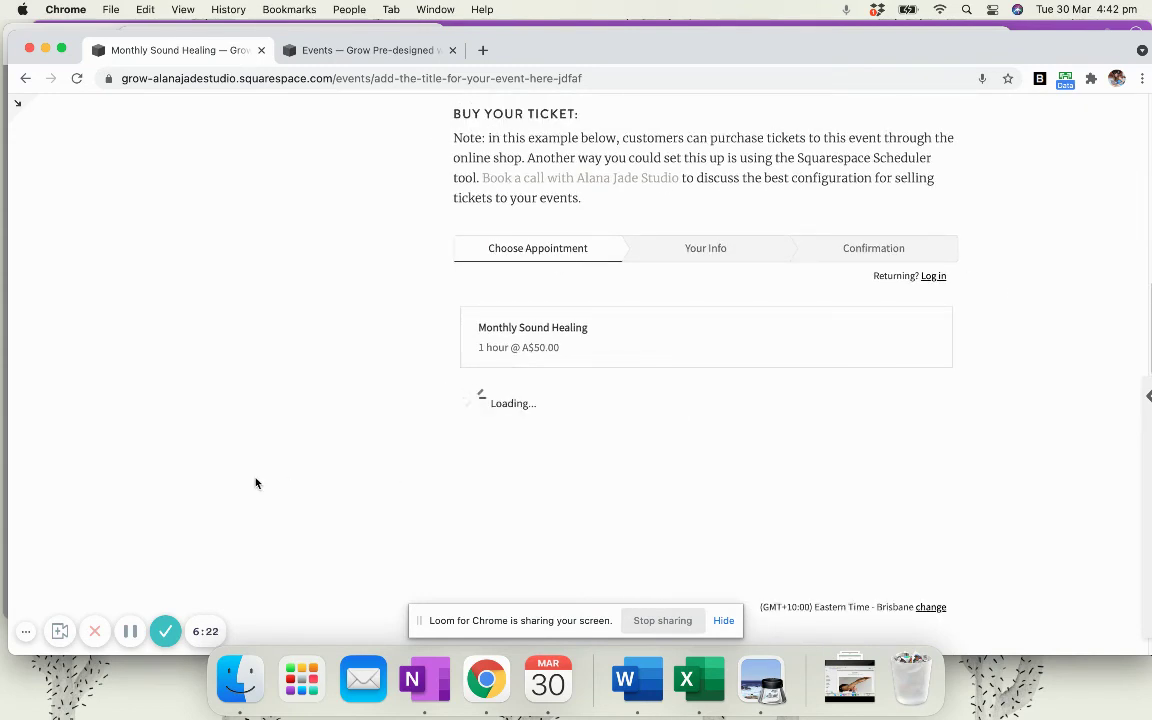
Select the April 12, 10:00am session and continue to the Your Info step
scroll(262, 476, "down", 4)
left_click(533, 326)
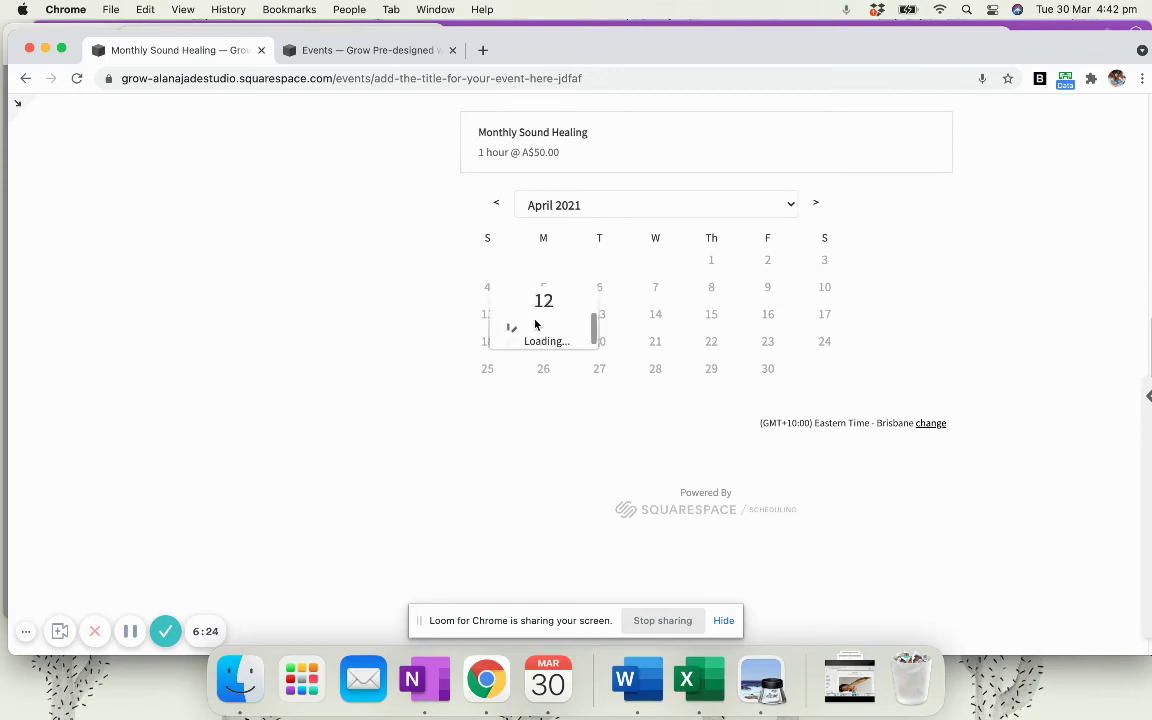
left_click(535, 336)
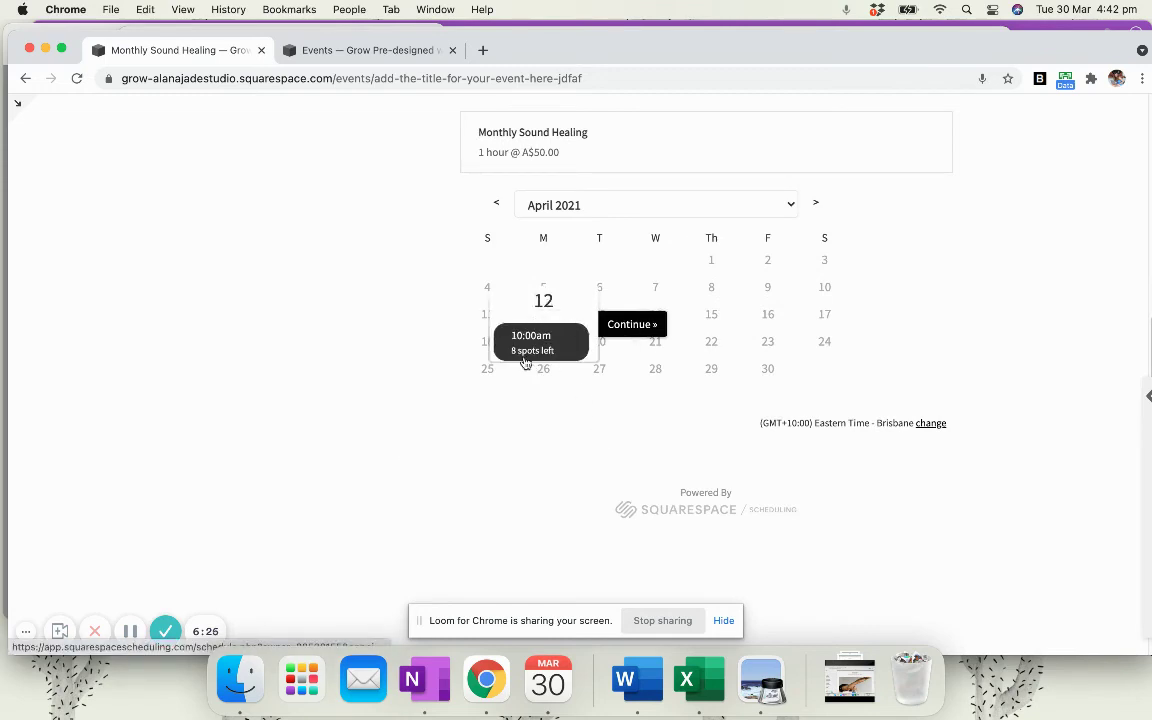
left_click(628, 326)
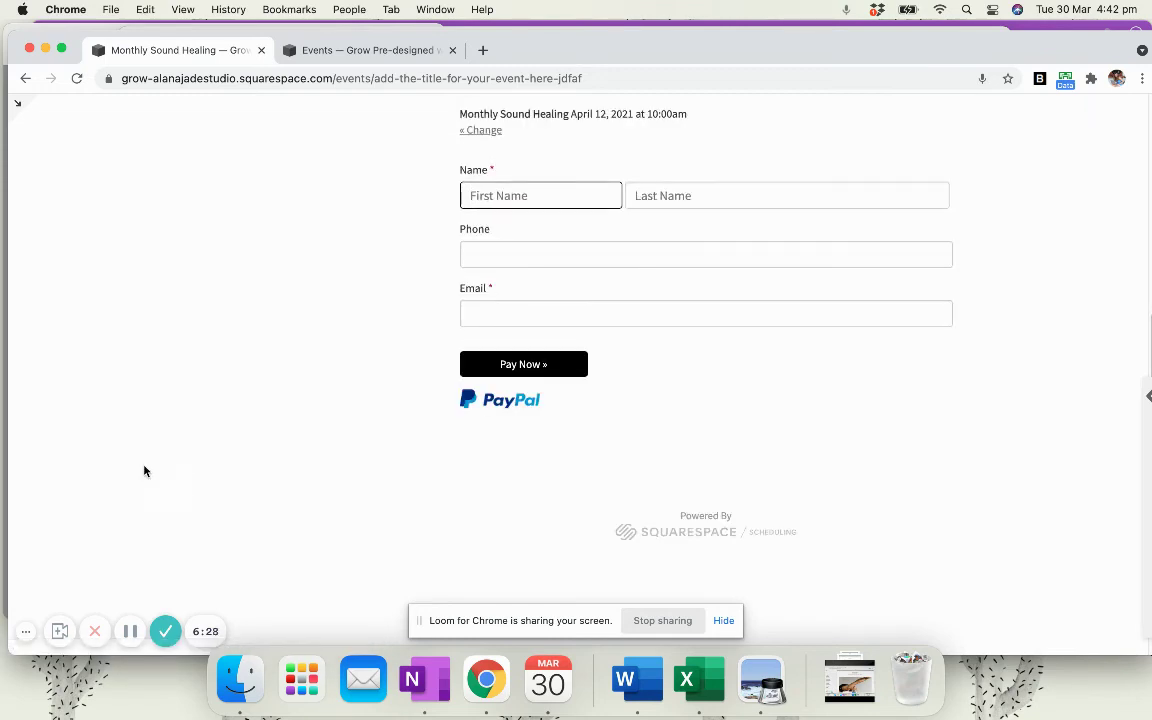
scroll(154, 461, "up", 2)
scroll(155, 460, "down", 1)
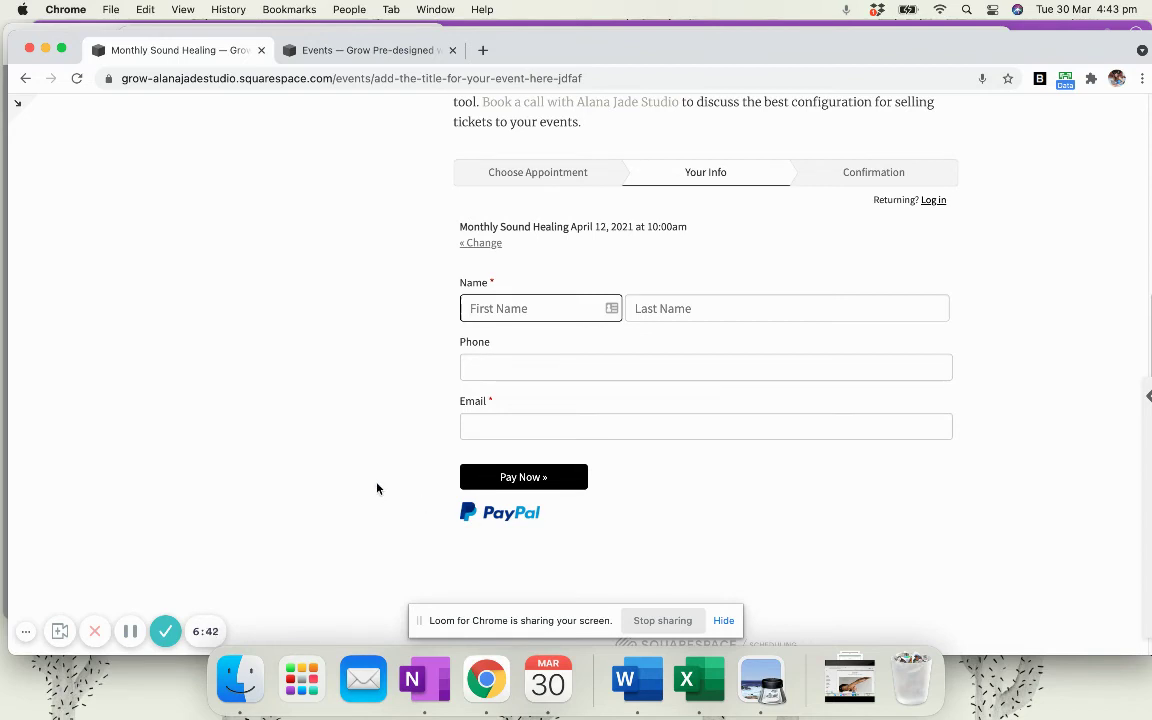
scroll(373, 476, "down", 1)
scroll(366, 460, "up", 1)
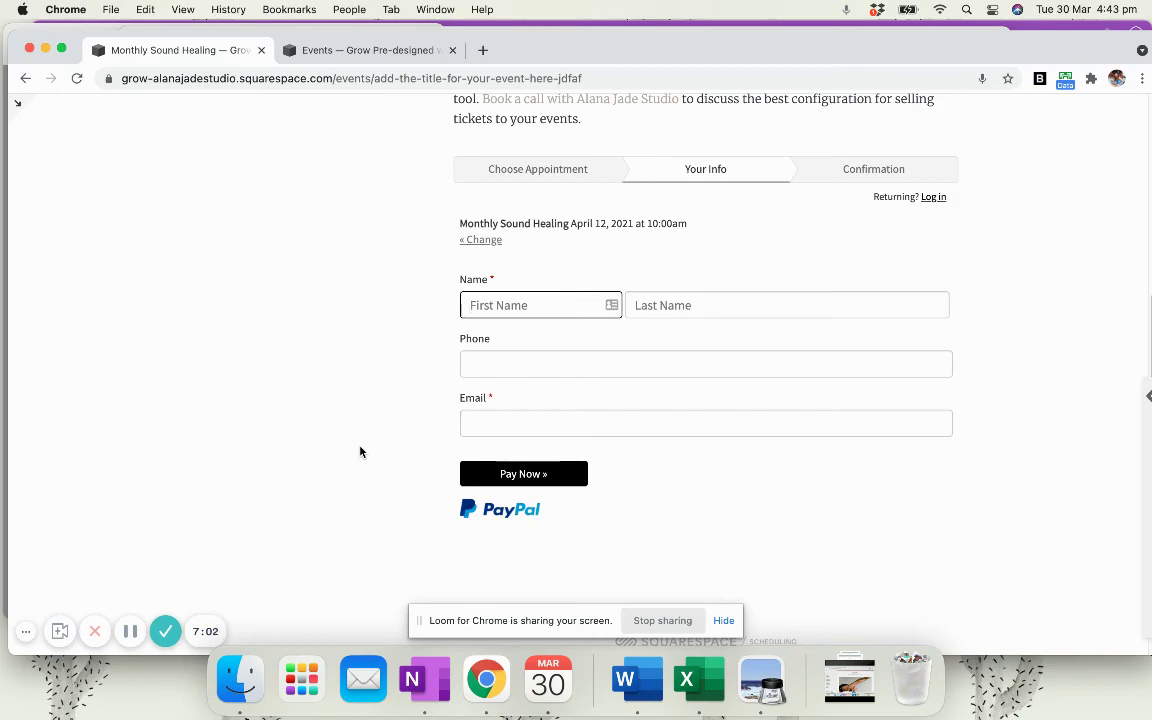
scroll(360, 445, "up", 10)
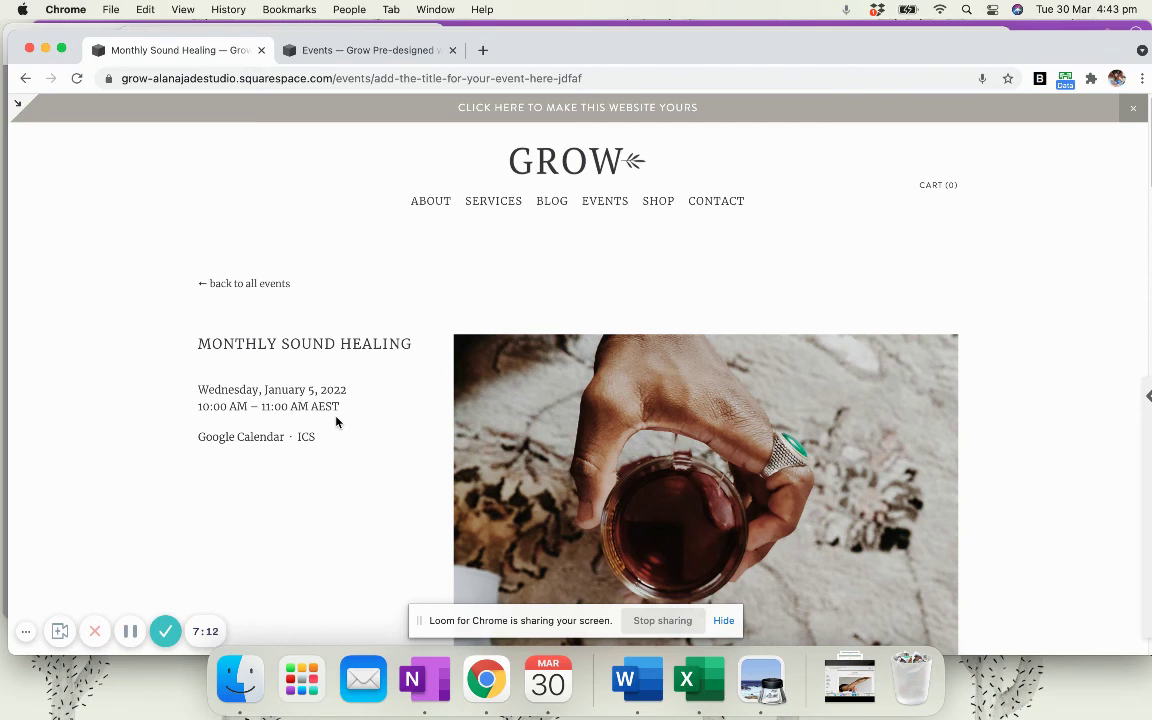
Go to the Events page and scroll through upcoming events below the featured Monthly Sound Healing
left_click(615, 207)
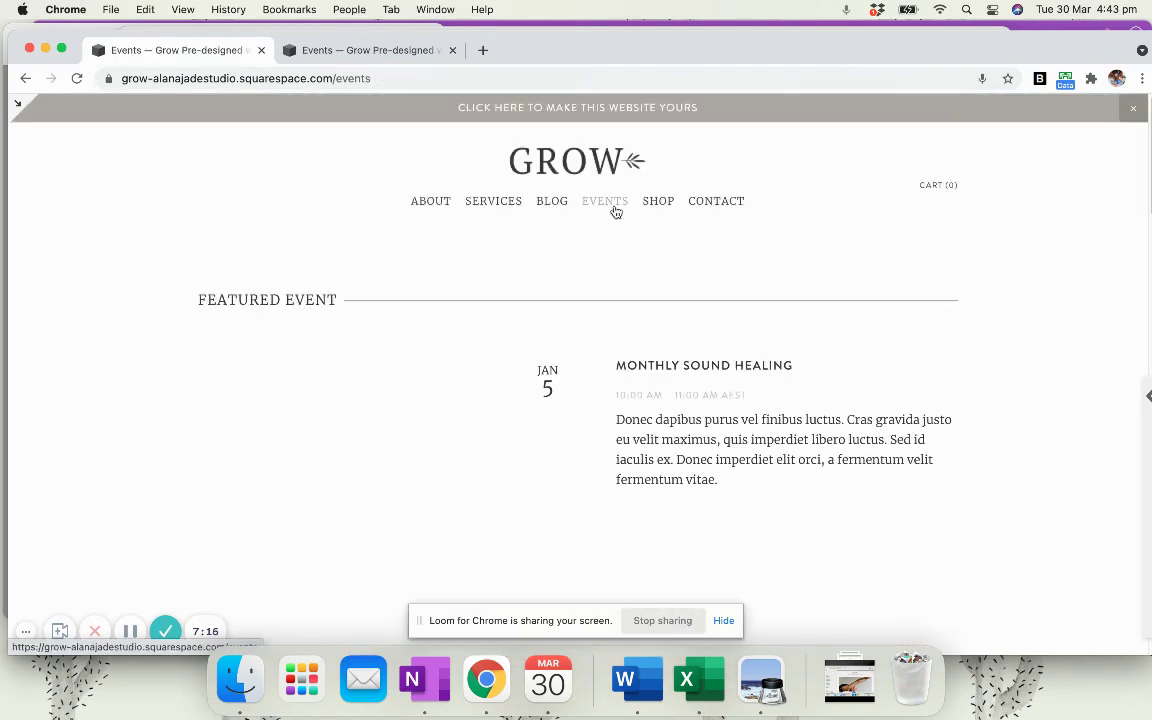
scroll(969, 350, "down", 6)
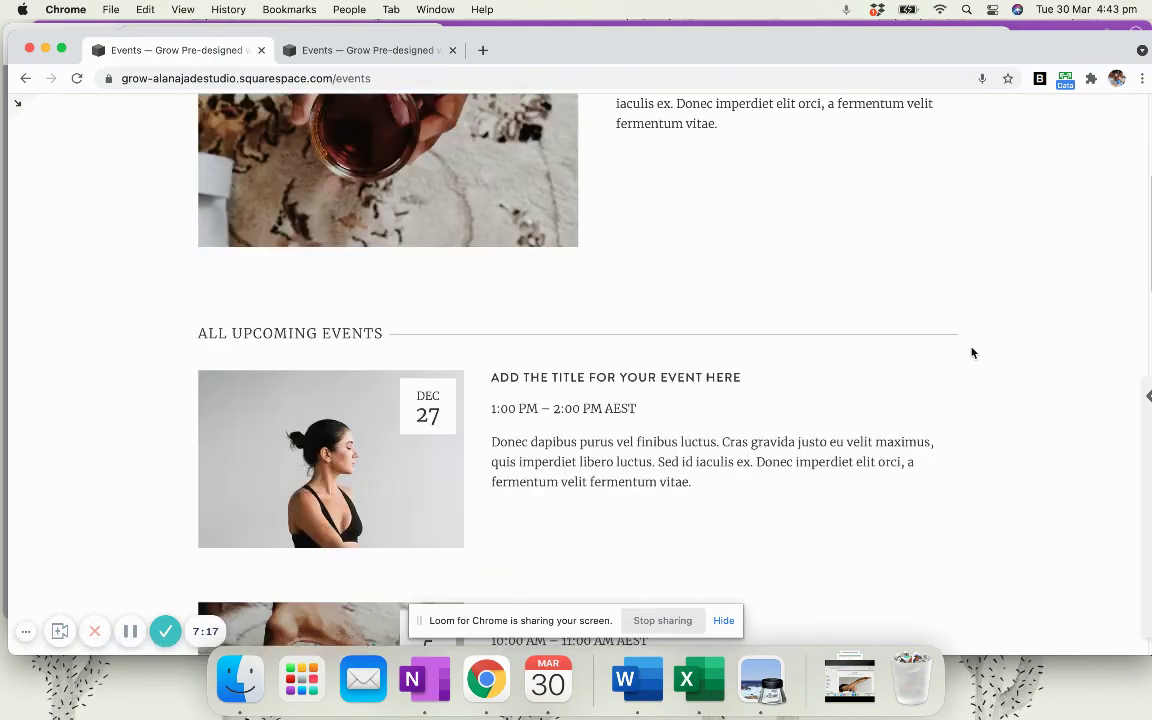
scroll(972, 354, "down", 4)
scroll(972, 354, "up", 10)
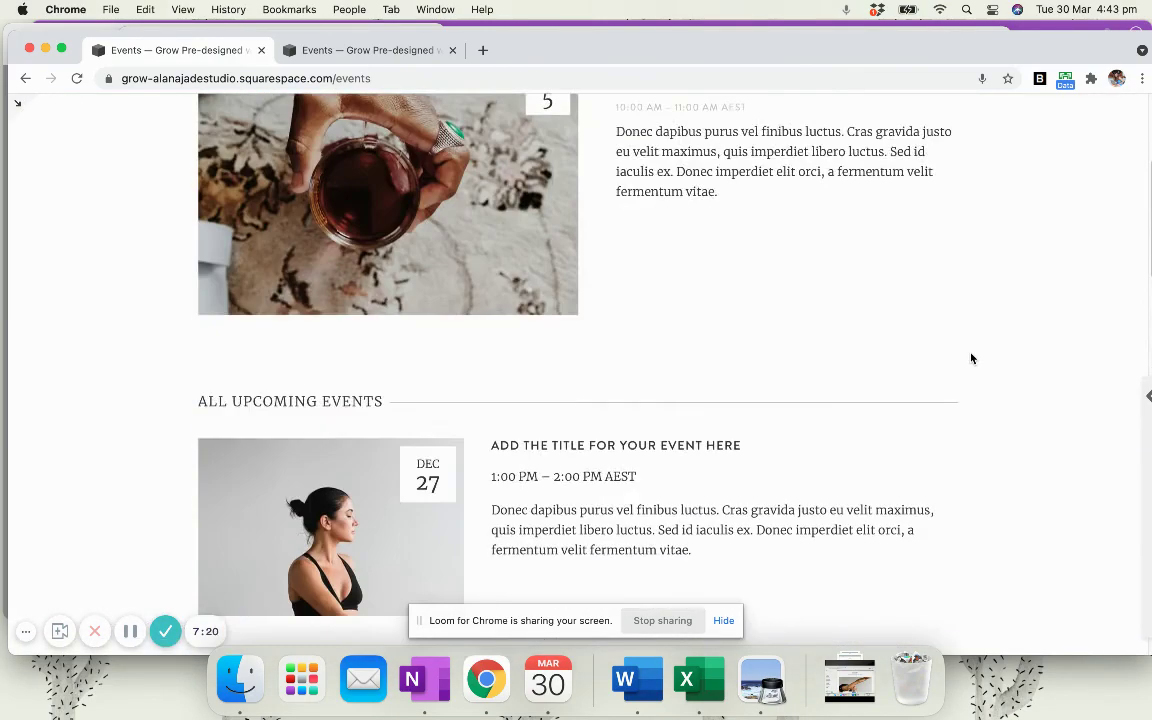